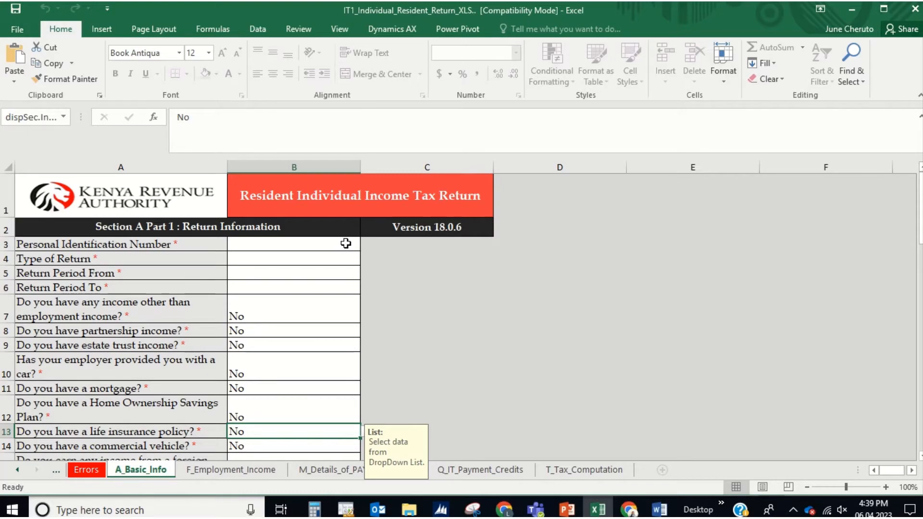
# Step: Enter the taxpayer's 11-character PIN in B3, correcting the rejected 10-character first attempt
pyautogui.click(345, 243)
pyautogui.write('A')
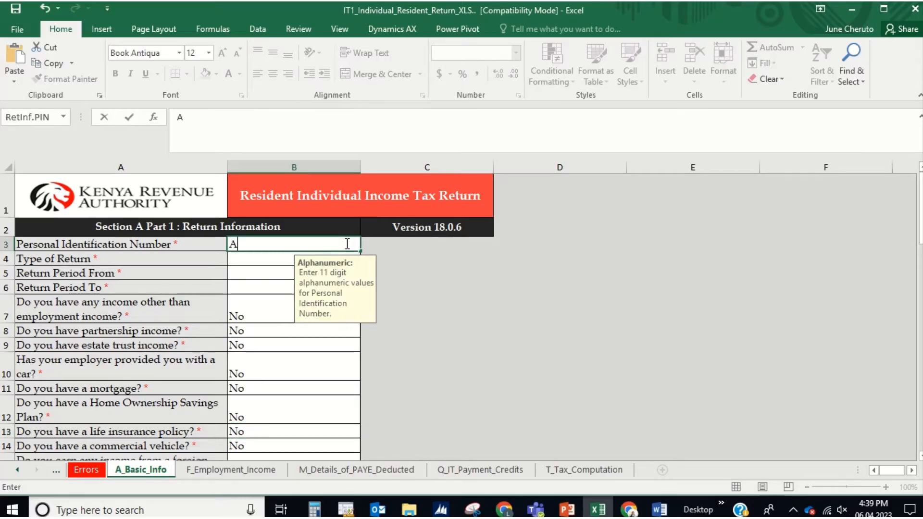
pyautogui.write('000000')
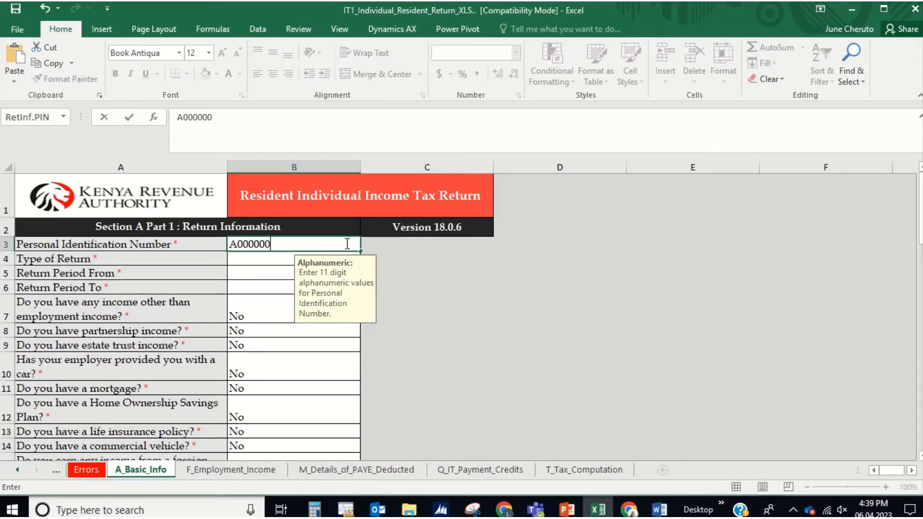
pyautogui.write('00X')
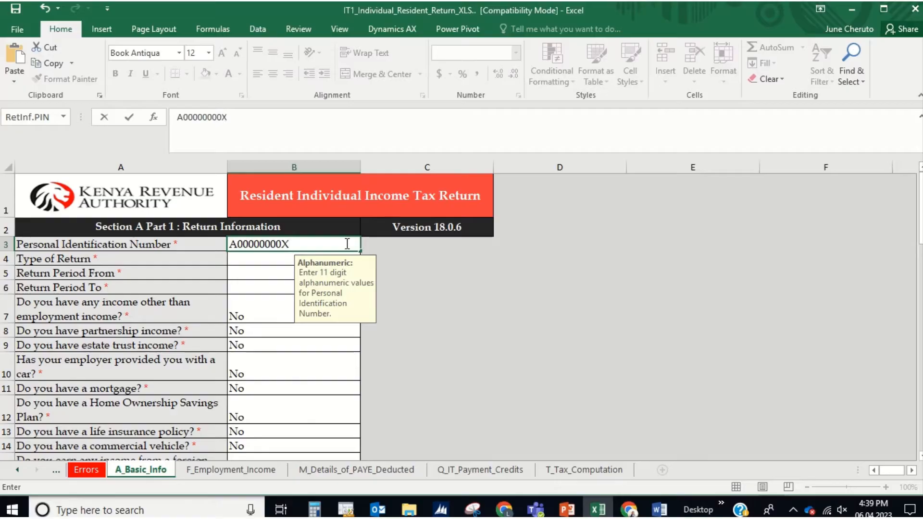
pyautogui.press('Return')
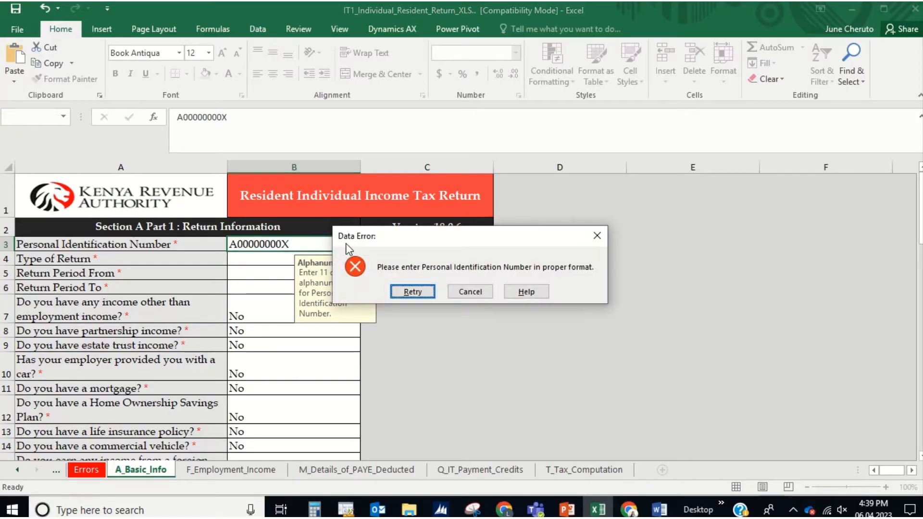
pyautogui.click(469, 292)
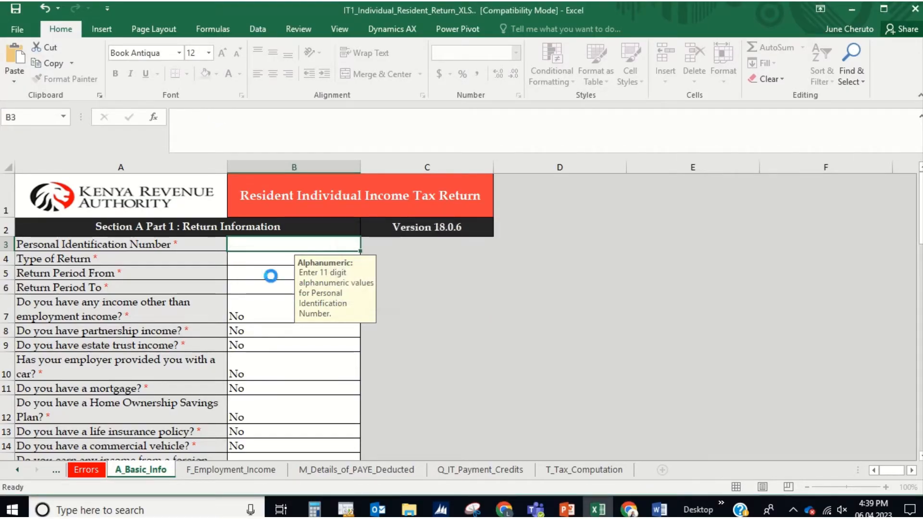
pyautogui.write('A00')
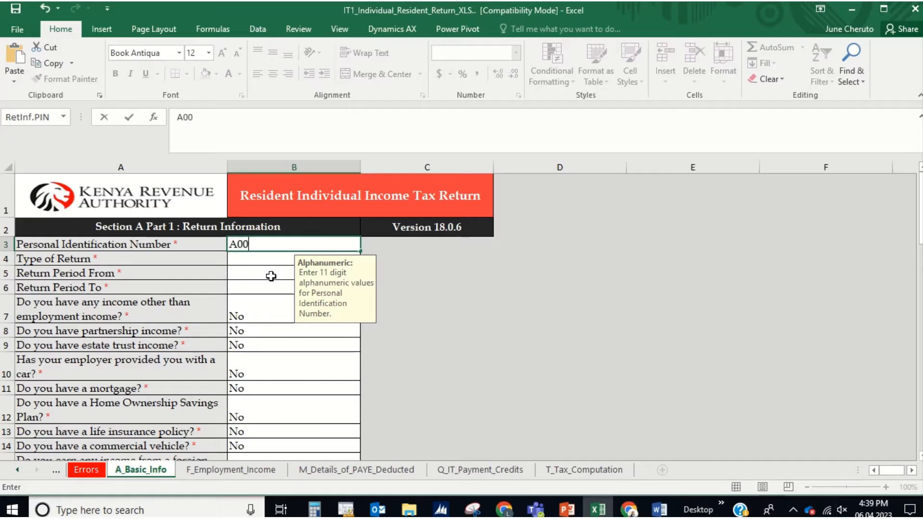
pyautogui.write('0000000')
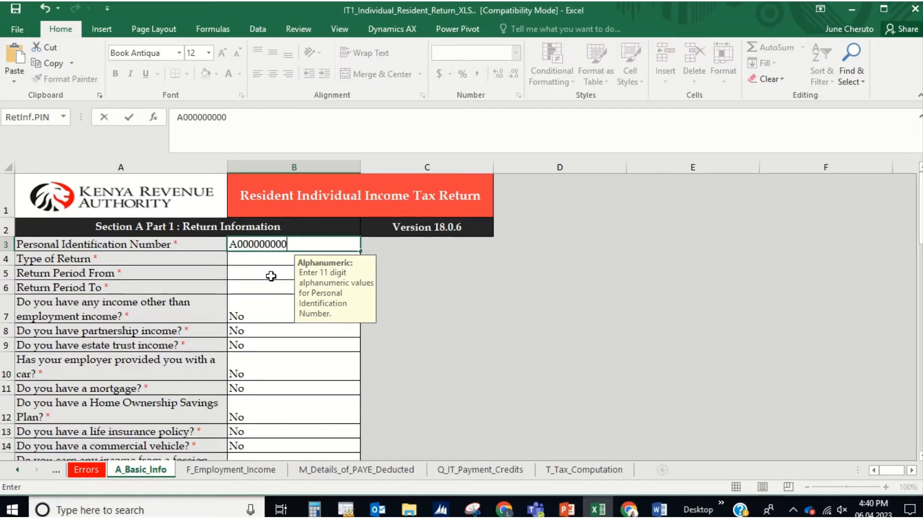
pyautogui.write('X')
pyautogui.press('Return')
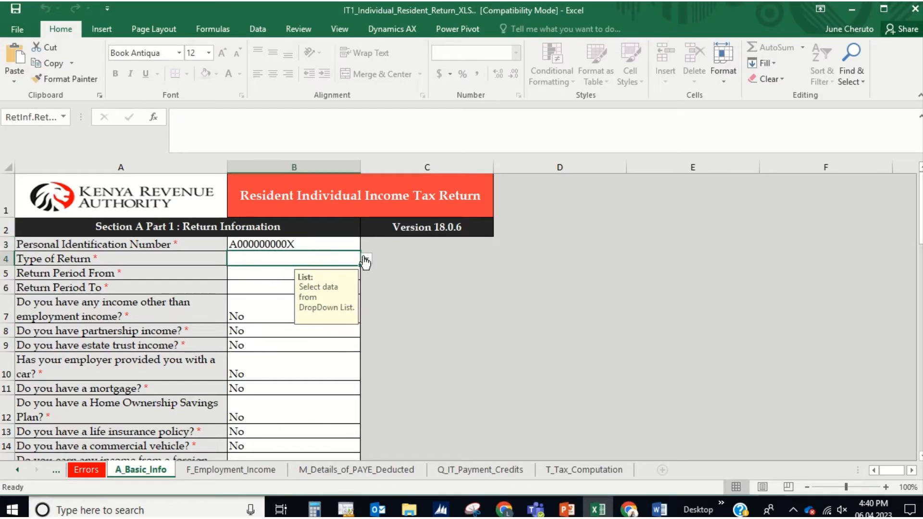
# Step: Choose Original as the return type and enter the period 01/01/2022 to 31/12/2022
pyautogui.click(367, 262)
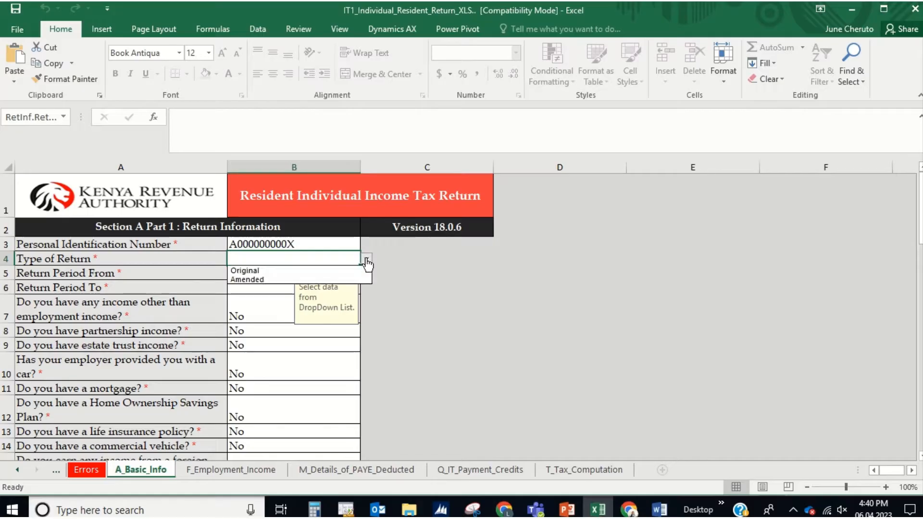
pyautogui.click(272, 272)
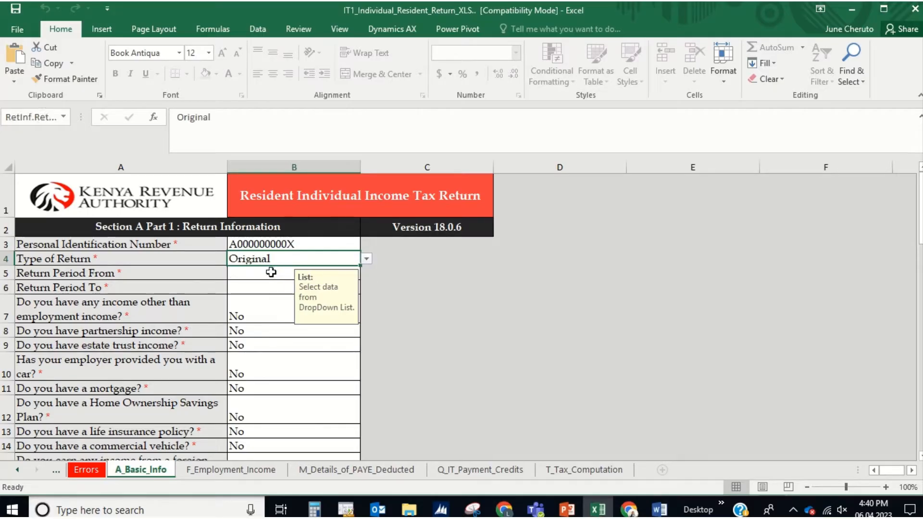
pyautogui.click(271, 277)
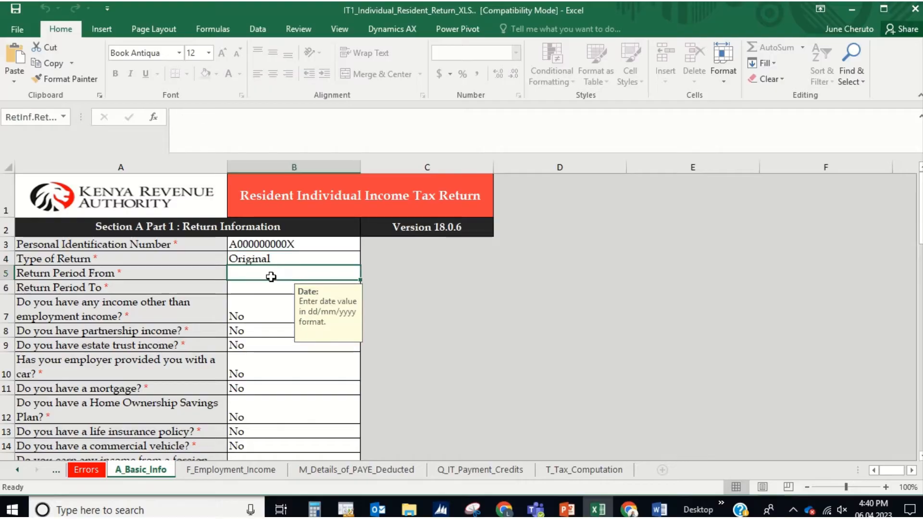
pyautogui.write('01/01/')
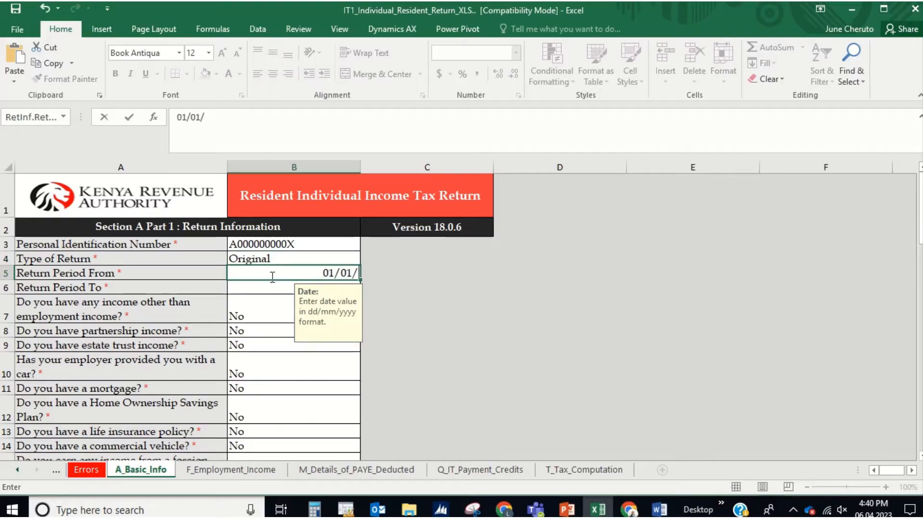
pyautogui.write('2022')
pyautogui.press('Return')
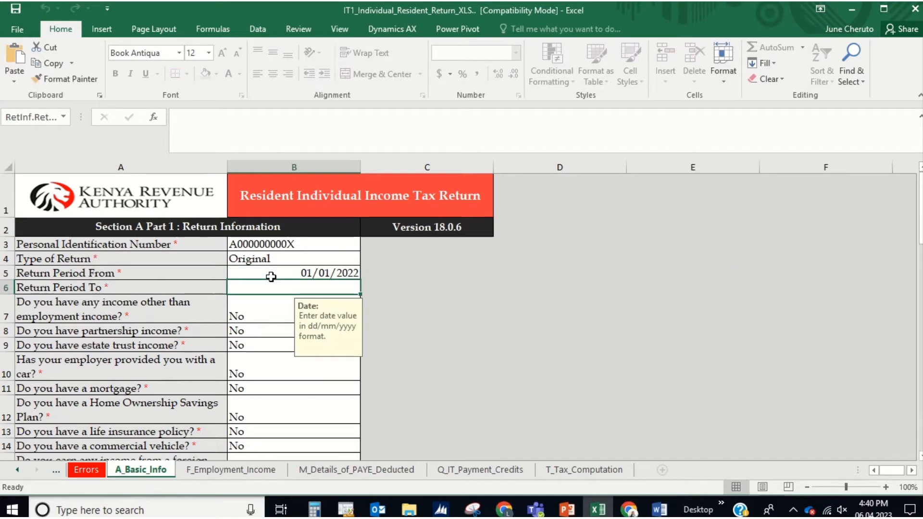
pyautogui.write('3')
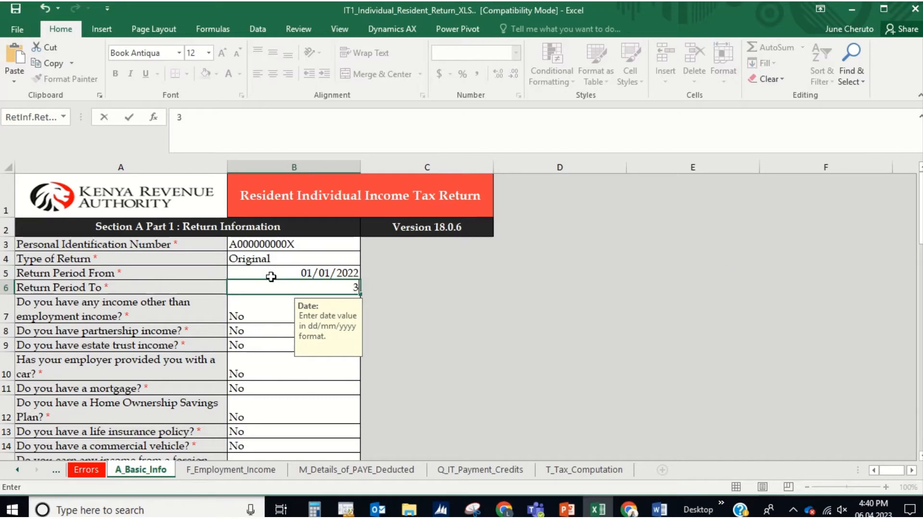
pyautogui.write('1/12/2022')
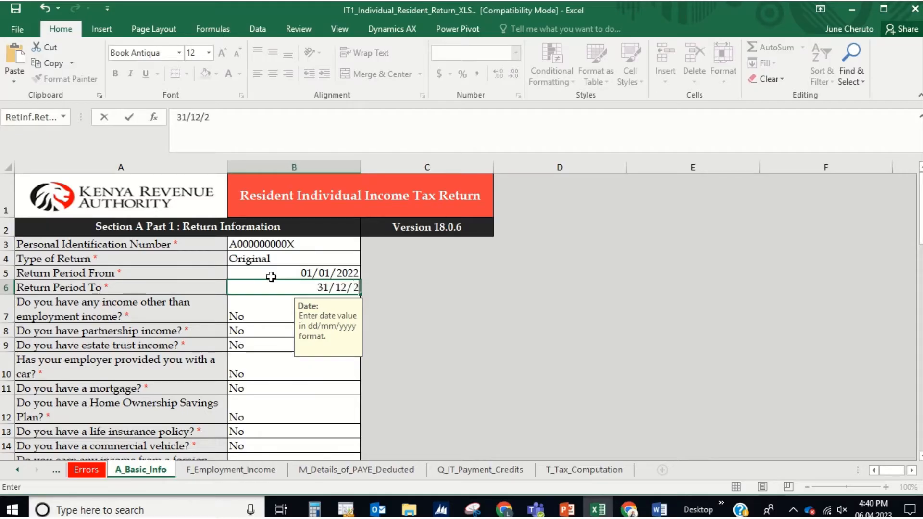
pyautogui.press('Return')
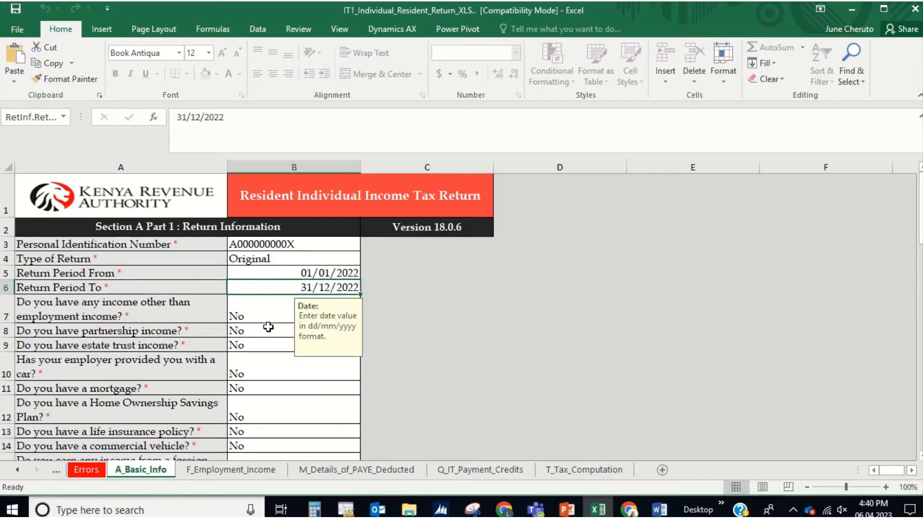
# Step: Pick Yes from the B13 dropdown for having a life insurance policy
pyautogui.click(258, 431)
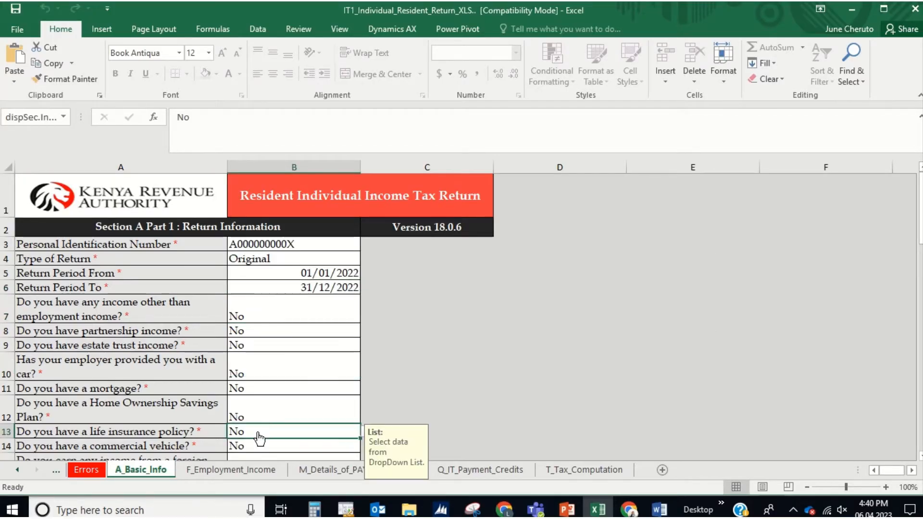
pyautogui.click(364, 438)
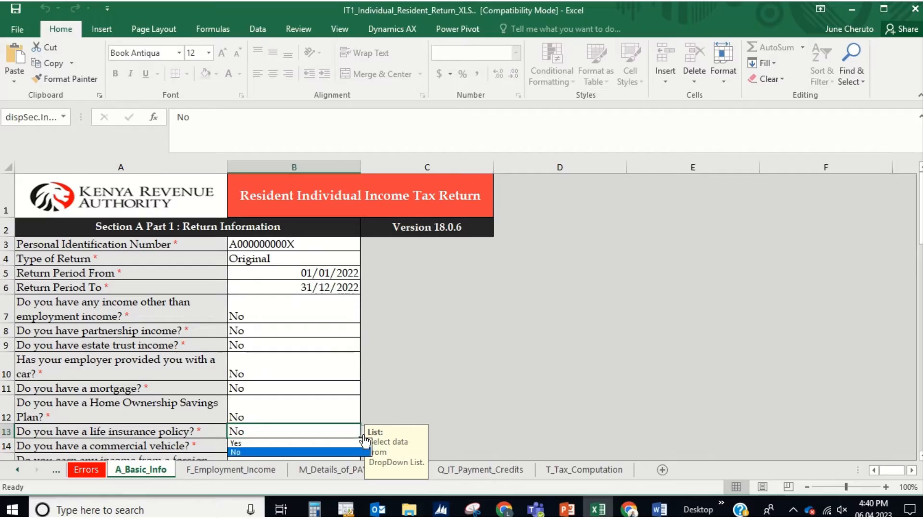
pyautogui.click(295, 443)
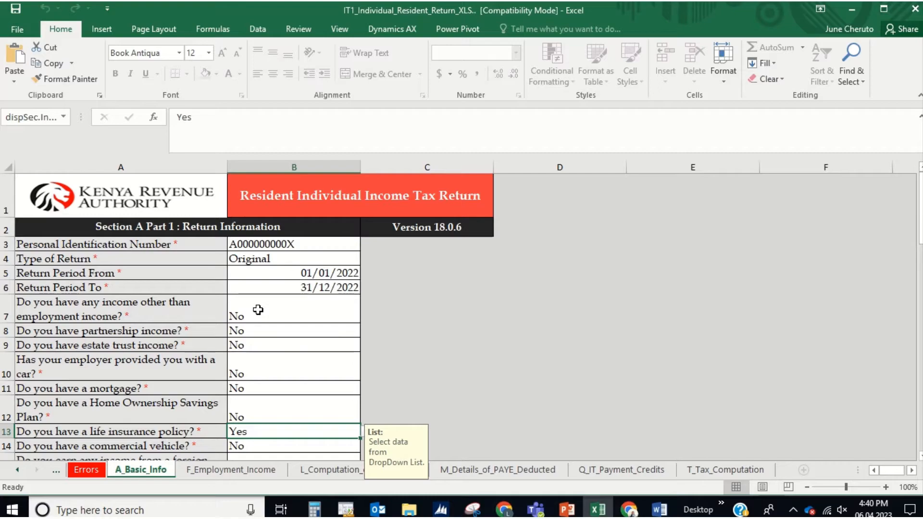
# Step: On F_Employment_Income, enter the first employer's PIN in A3 and employer name ABC
pyautogui.click(224, 470)
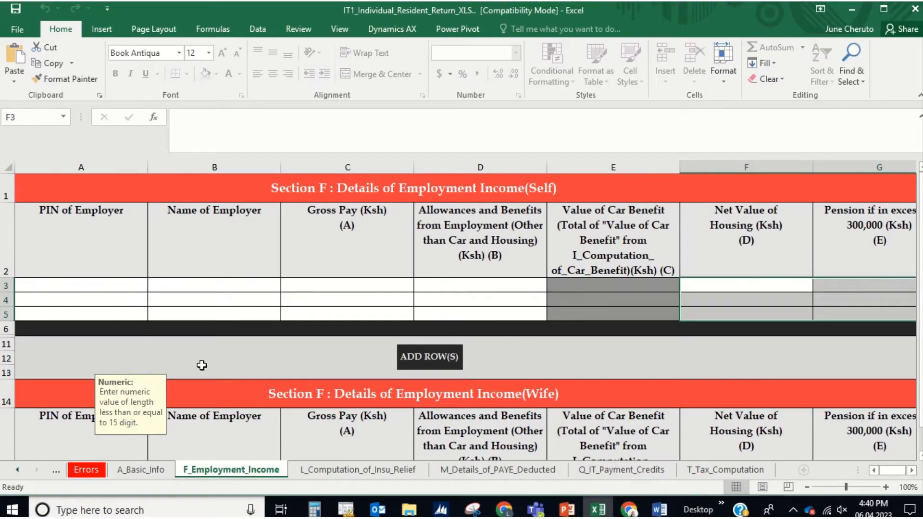
pyautogui.click(82, 286)
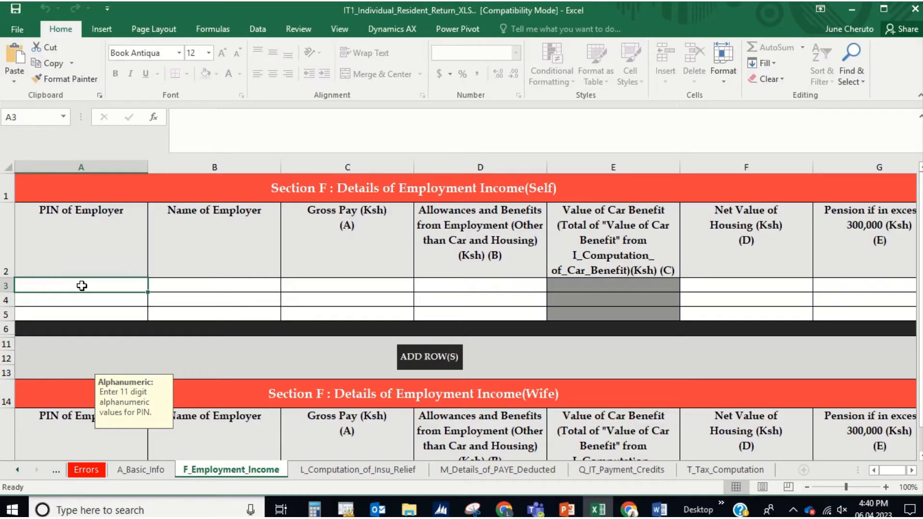
pyautogui.write('P0')
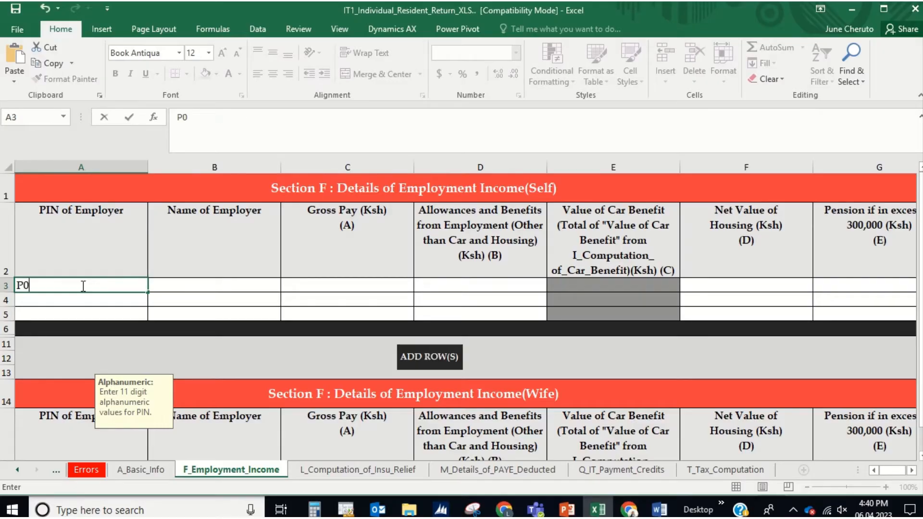
pyautogui.write('00000000')
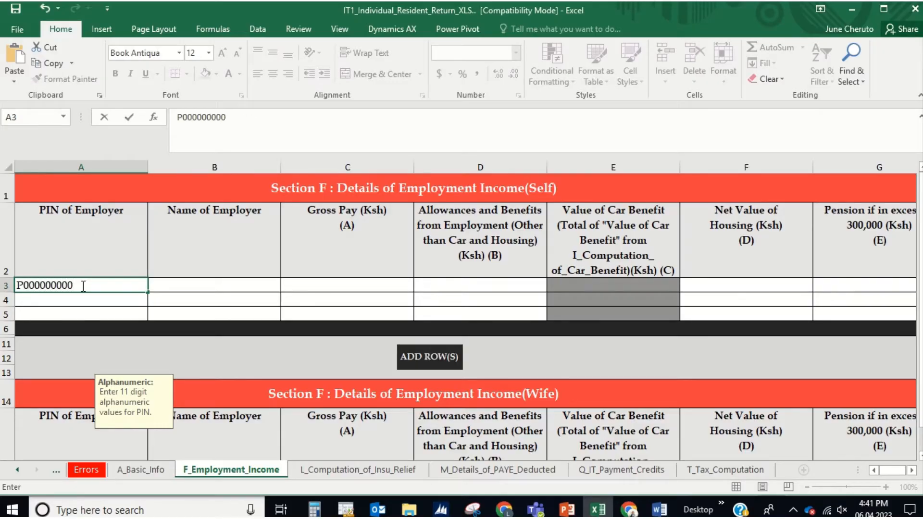
pyautogui.write('X')
pyautogui.press('Tab')
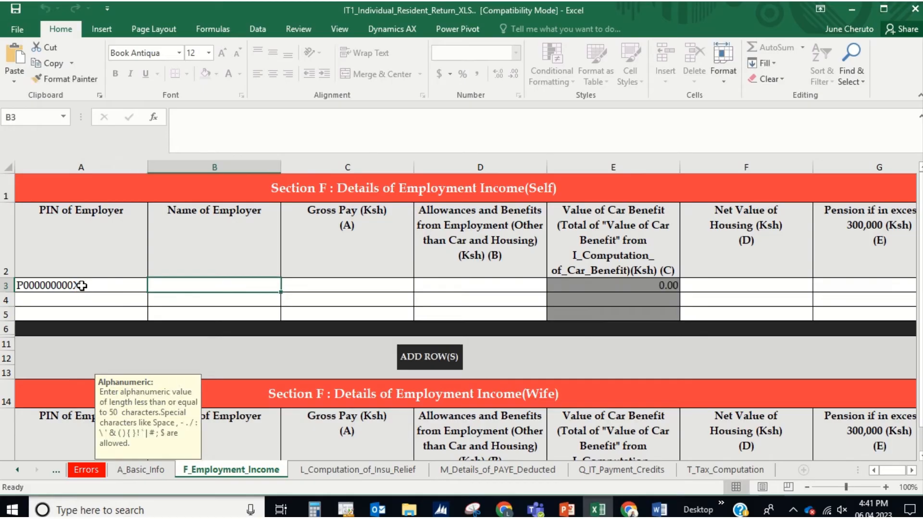
pyautogui.write('ABC')
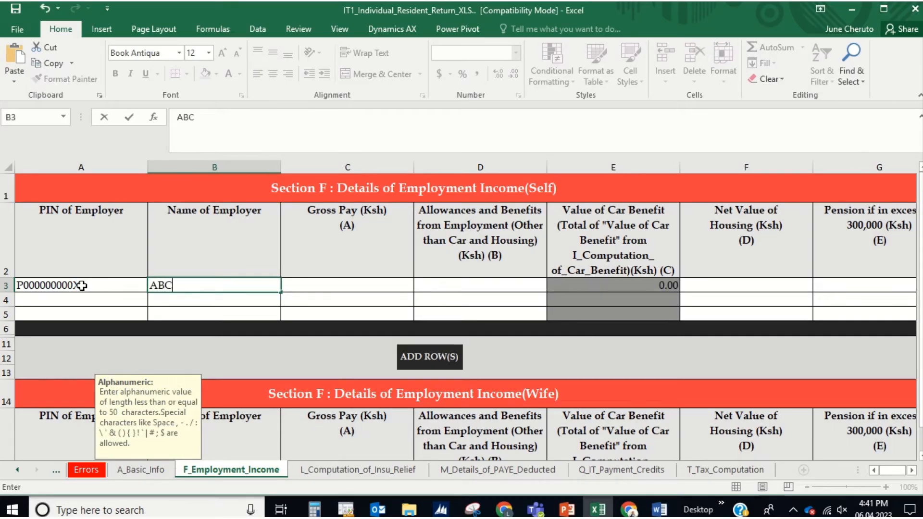
pyautogui.press('Tab')
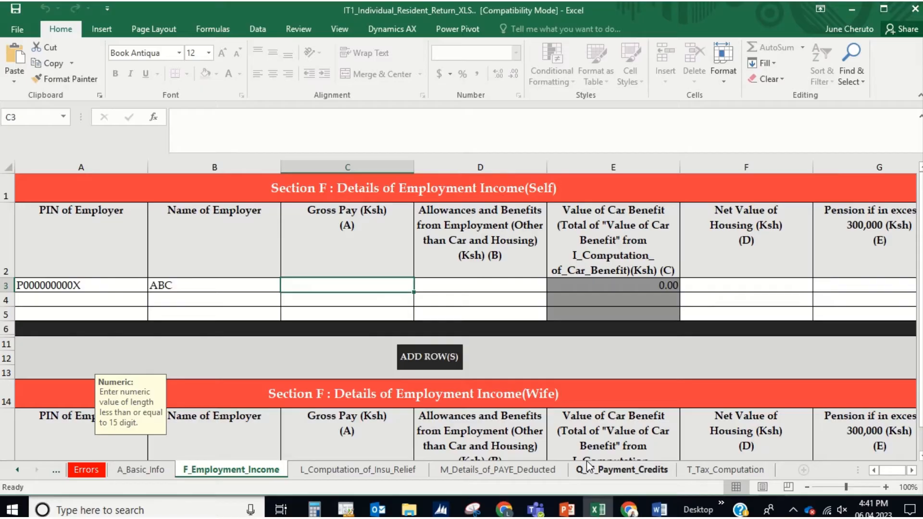
# Step: Read the Total Gross Pay of 712,440.00 from the P9 card and type 712,440 into Excel
pyautogui.click(502, 510)
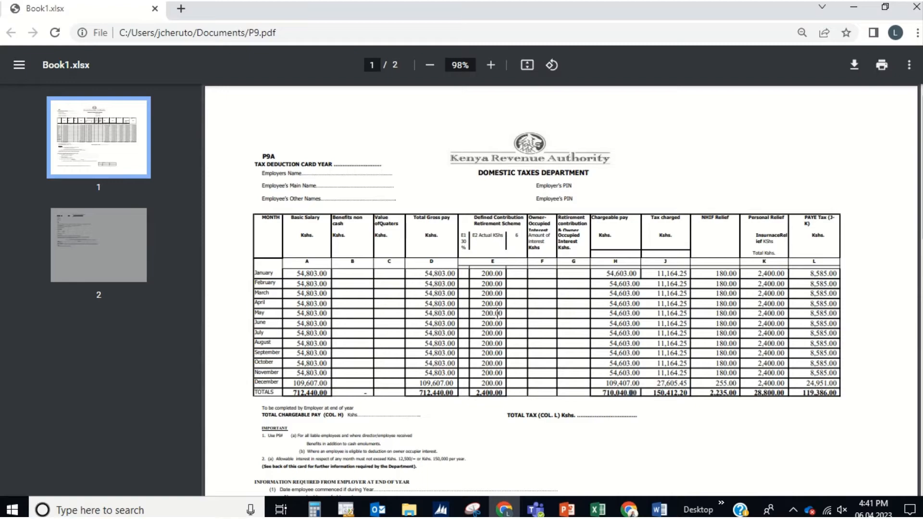
pyautogui.hotkey('alt', 'Tab')
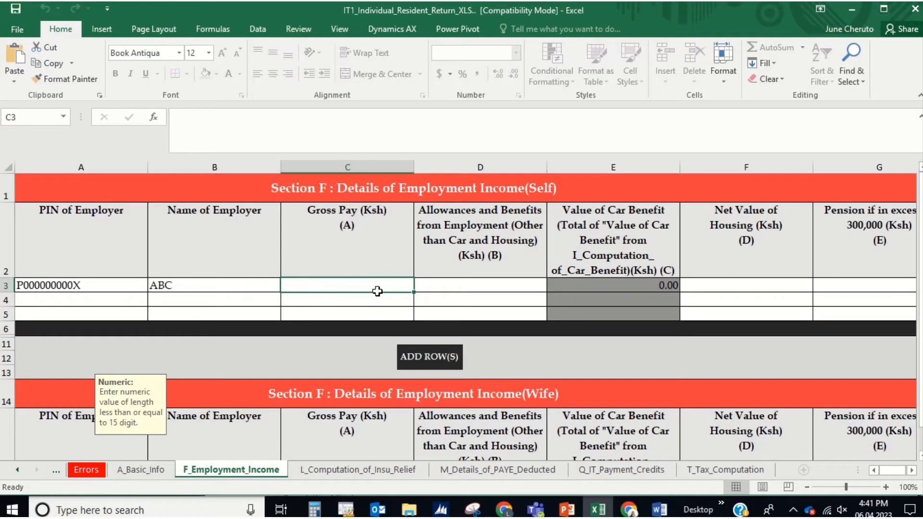
pyautogui.hotkey('alt', 'Tab')
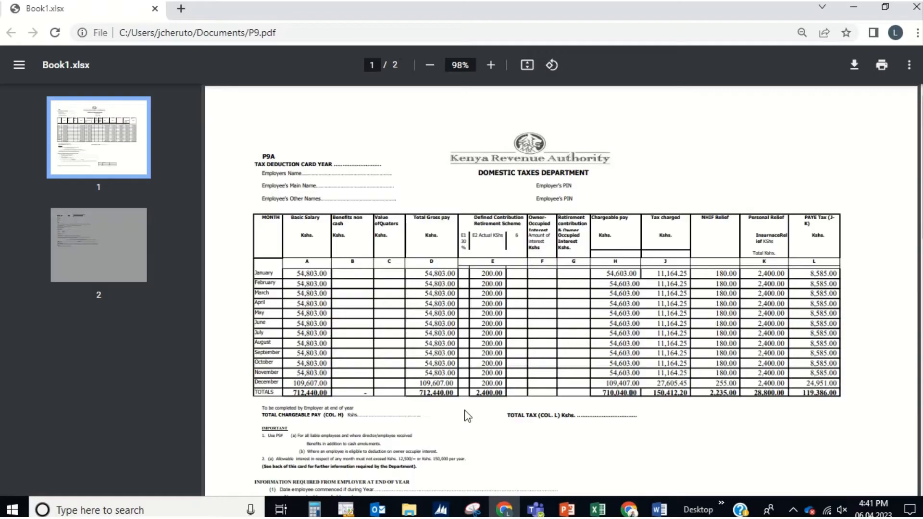
pyautogui.hotkey('alt', 'Tab')
pyautogui.write('712')
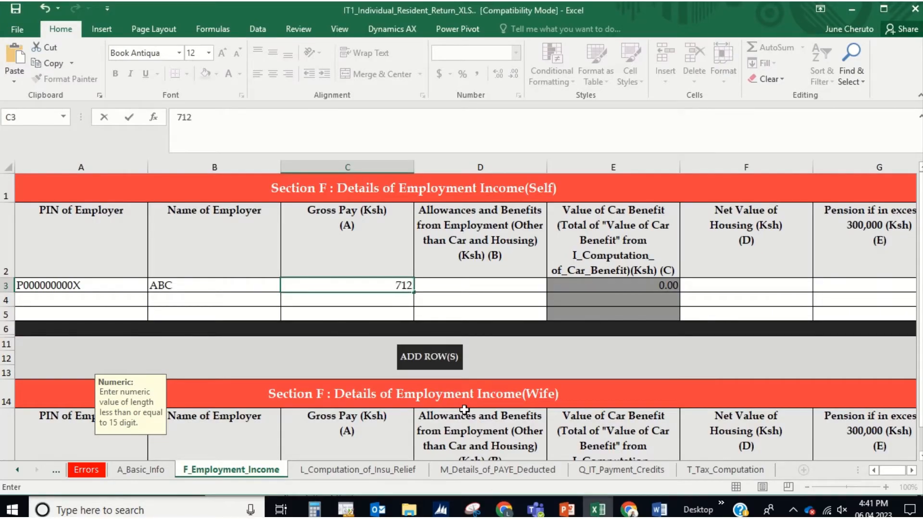
pyautogui.write(',440')
# Step: Commit ABC's gross pay of 712,440 and enter 0 for allowances, net housing and pension
pyautogui.press('Tab')
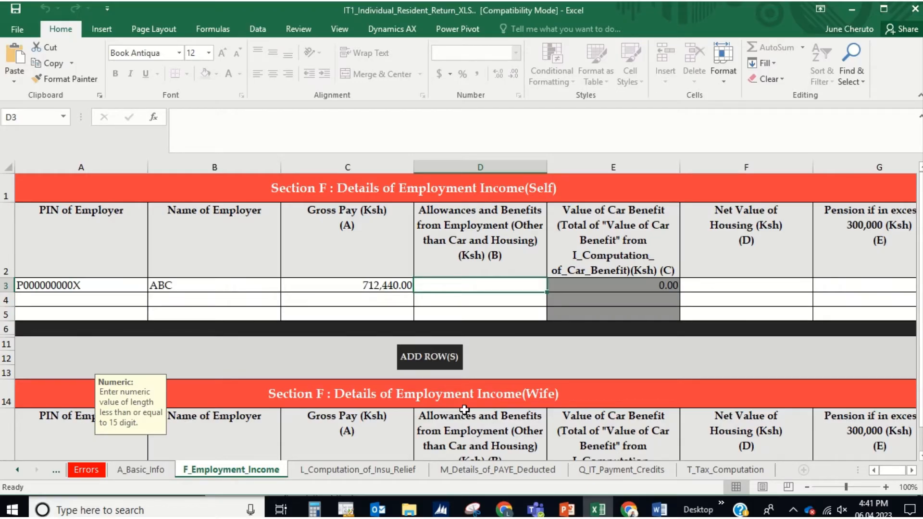
pyautogui.write('0')
pyautogui.press('Tab')
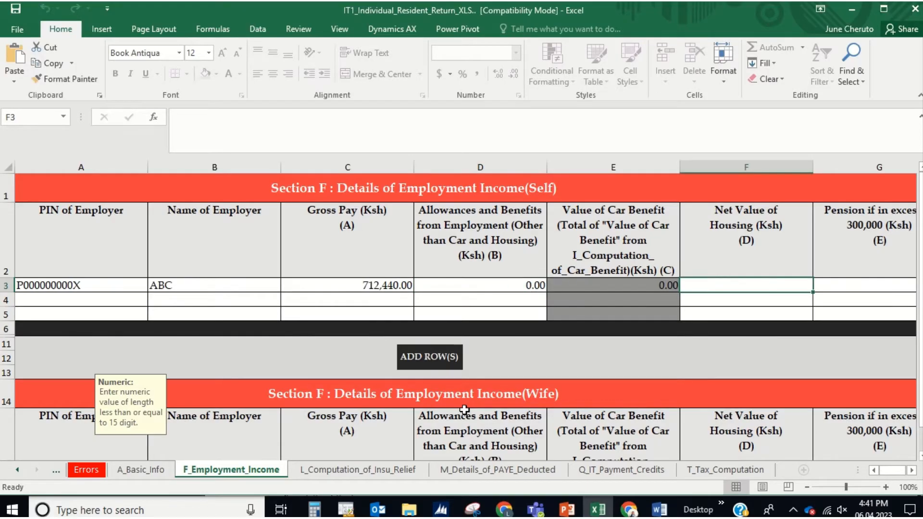
pyautogui.write('0')
pyautogui.press('Tab')
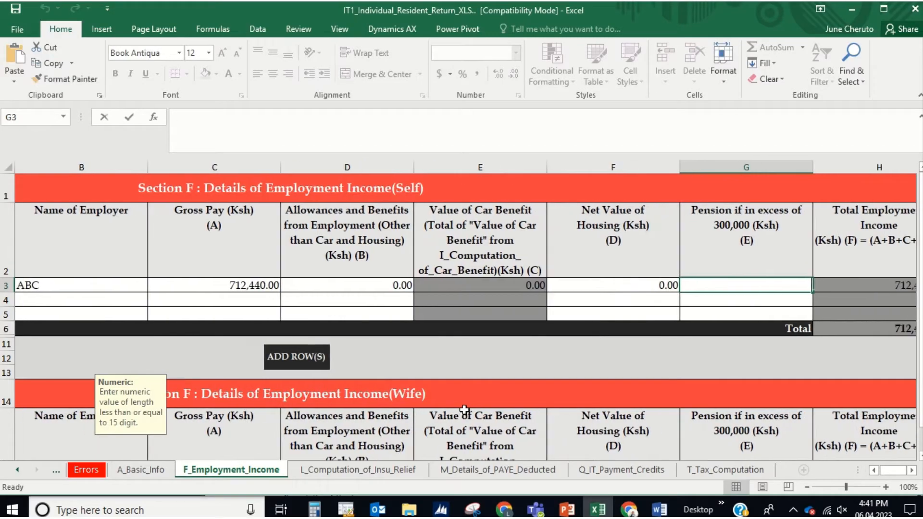
pyautogui.write('0')
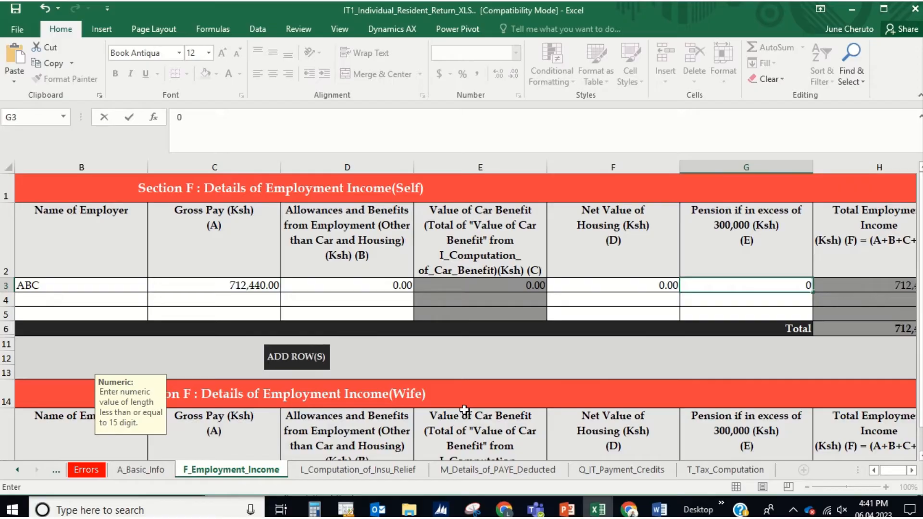
pyautogui.press('Return')
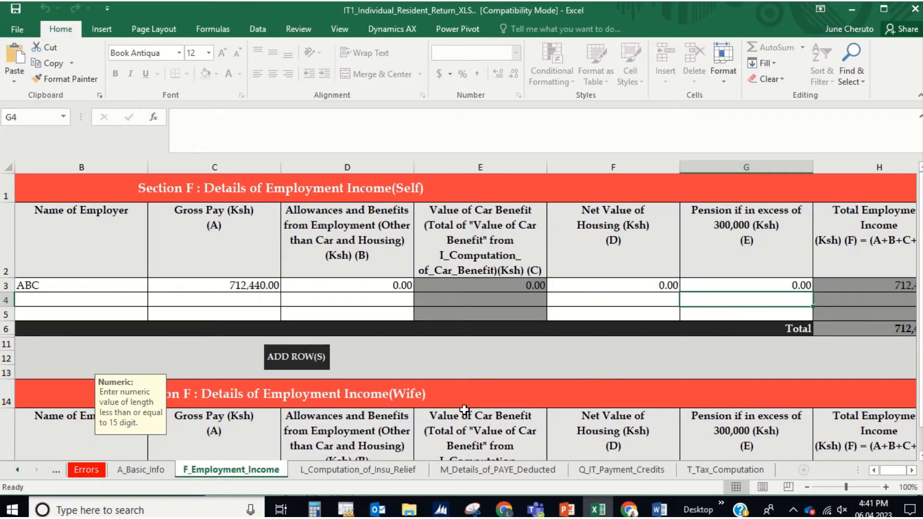
pyautogui.hscroll(-2, 465, 409)
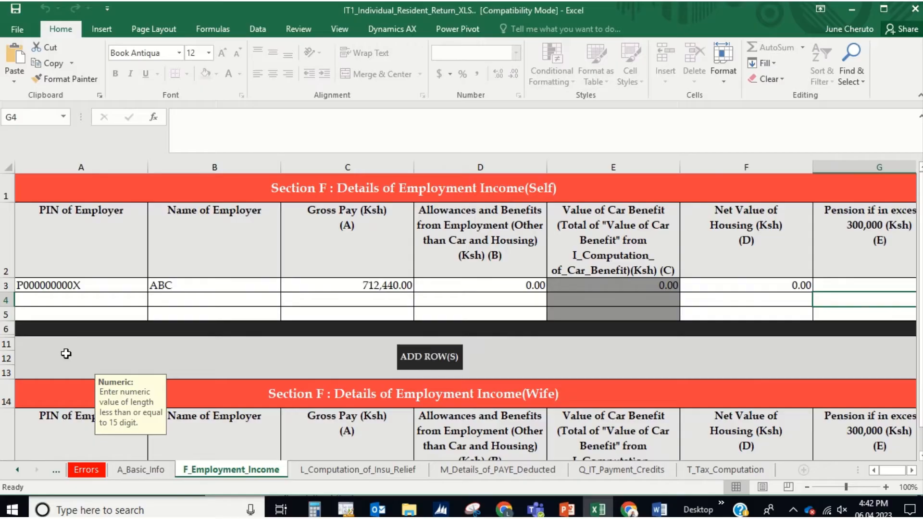
# Step: Enter the second employer's PIN in A4 and employer name XYZ in B4
pyautogui.click(81, 300)
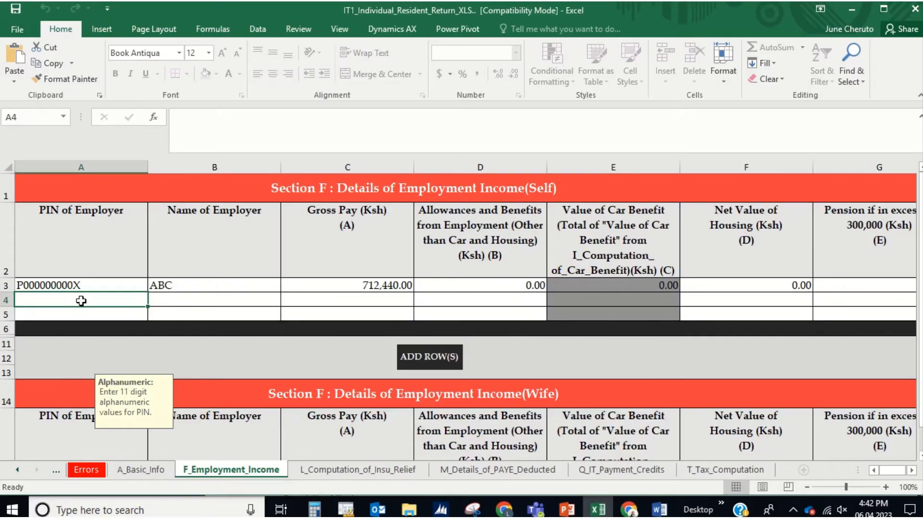
pyautogui.write('P')
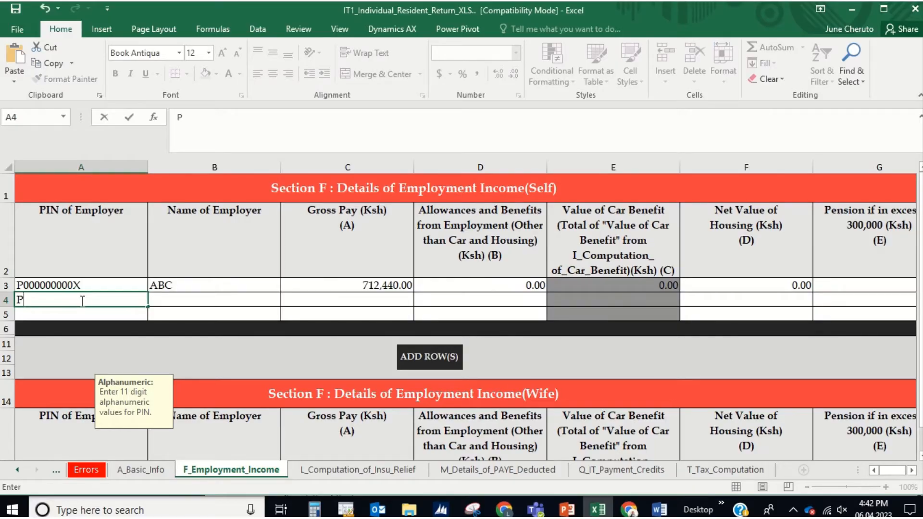
pyautogui.write('000000')
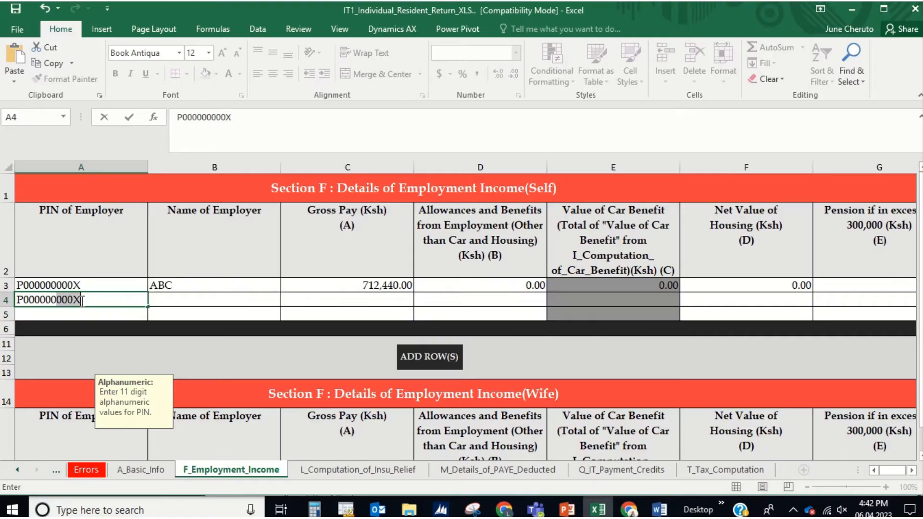
pyautogui.write('001X')
pyautogui.press('Tab')
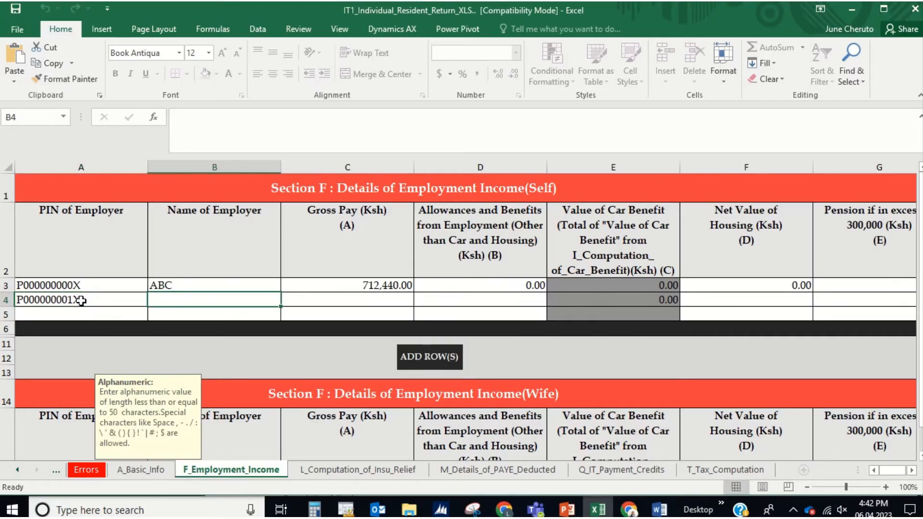
pyautogui.write('XY')
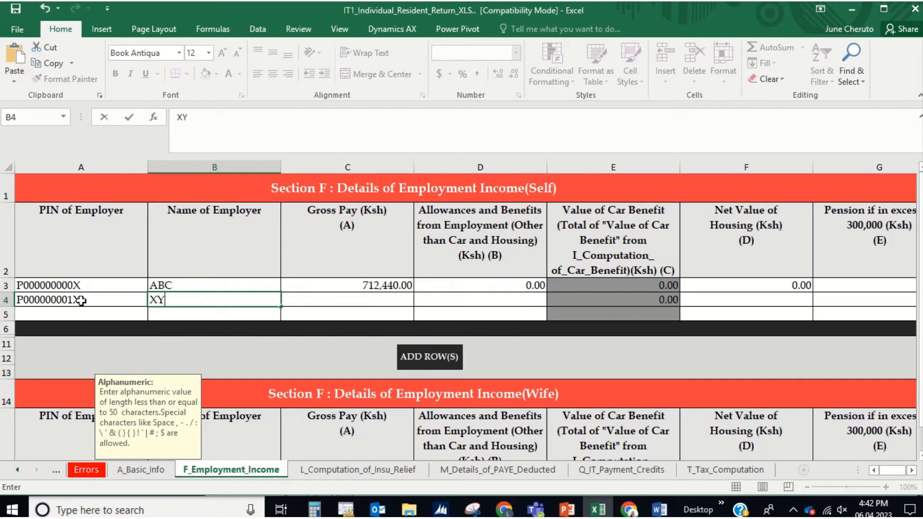
pyautogui.write('Z')
pyautogui.press('Tab')
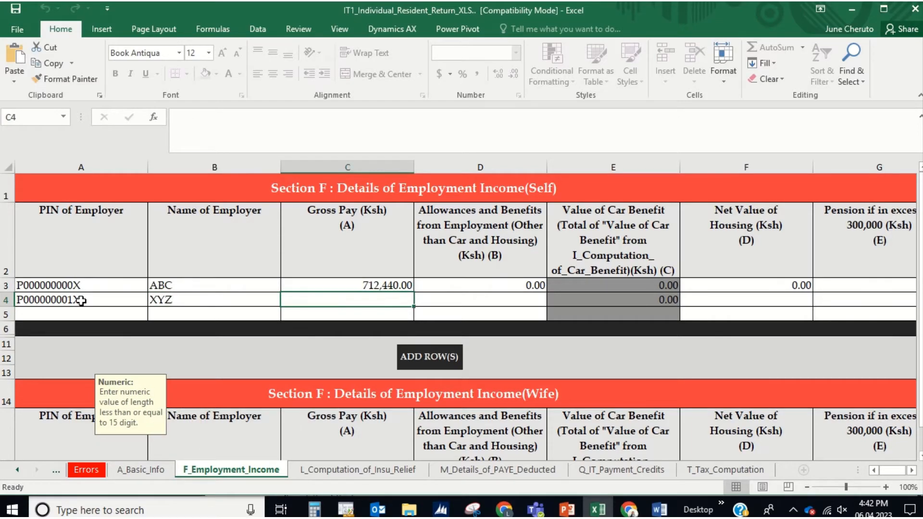
pyautogui.hotkey('alt', 'Tab')
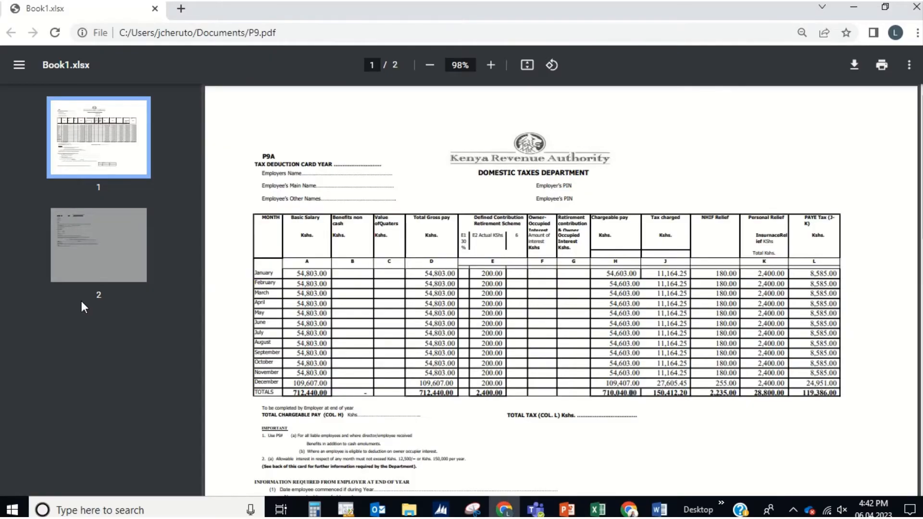
# Step: Enter 0 for XYZ's gross pay, allowances, net housing value and pension in row 4
pyautogui.hotkey('alt', 'Tab')
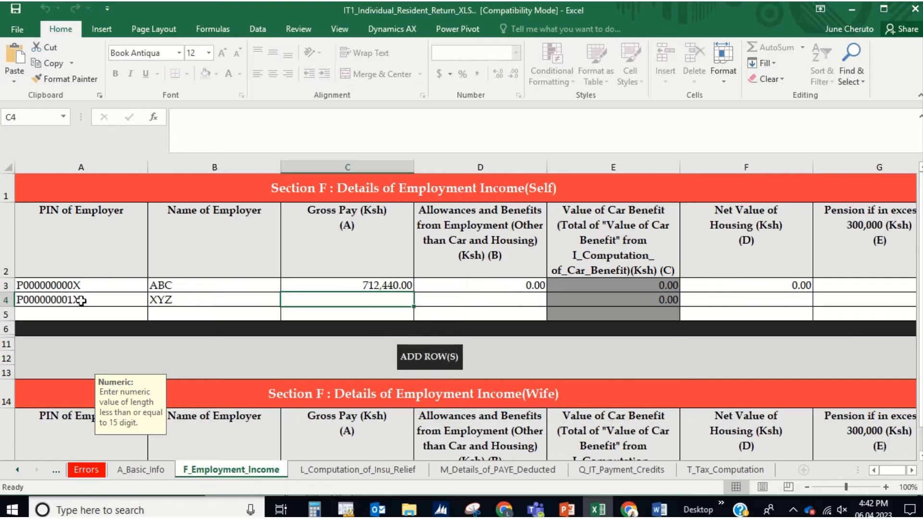
pyautogui.click(493, 301)
pyautogui.click(392, 300)
pyautogui.write('0')
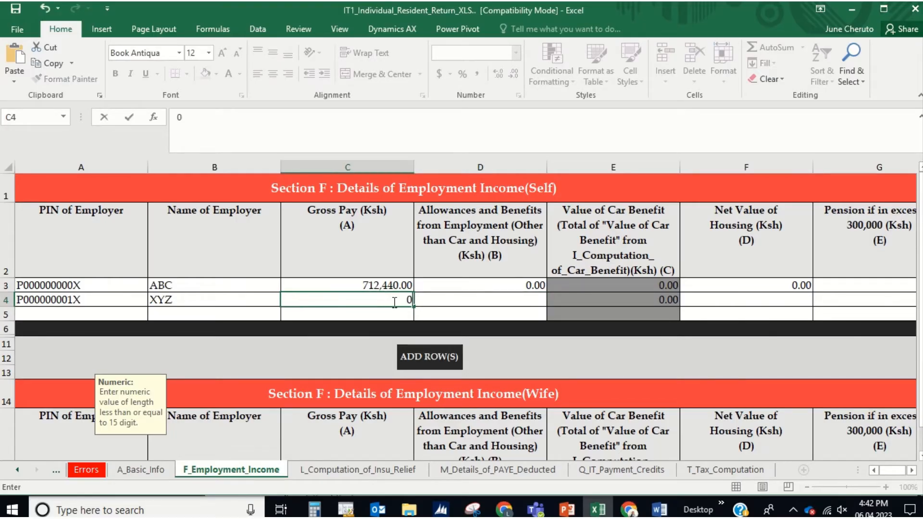
pyautogui.press('Tab')
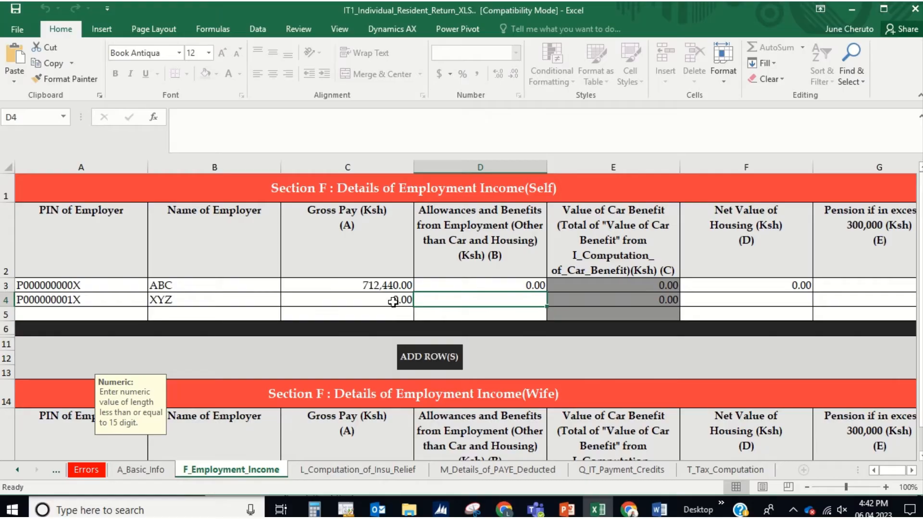
pyautogui.write('0')
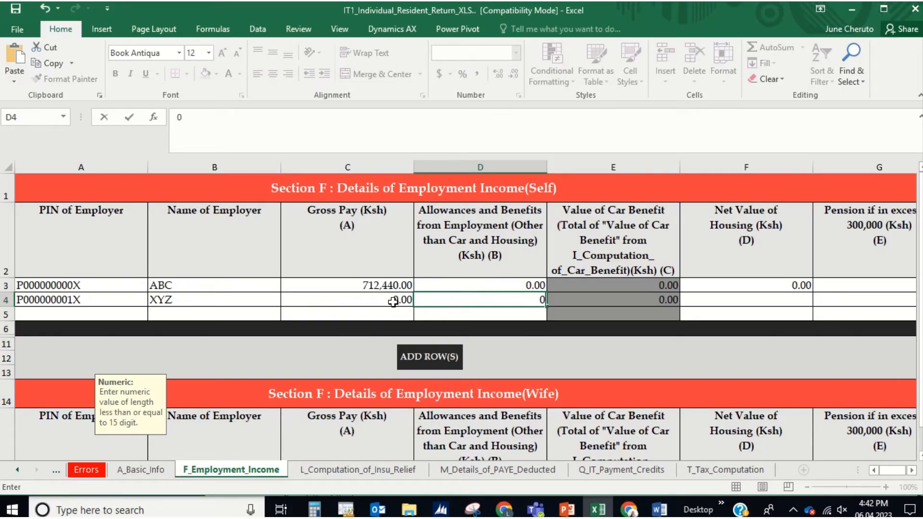
pyautogui.press('Tab')
pyautogui.write('0')
pyautogui.press('Tab')
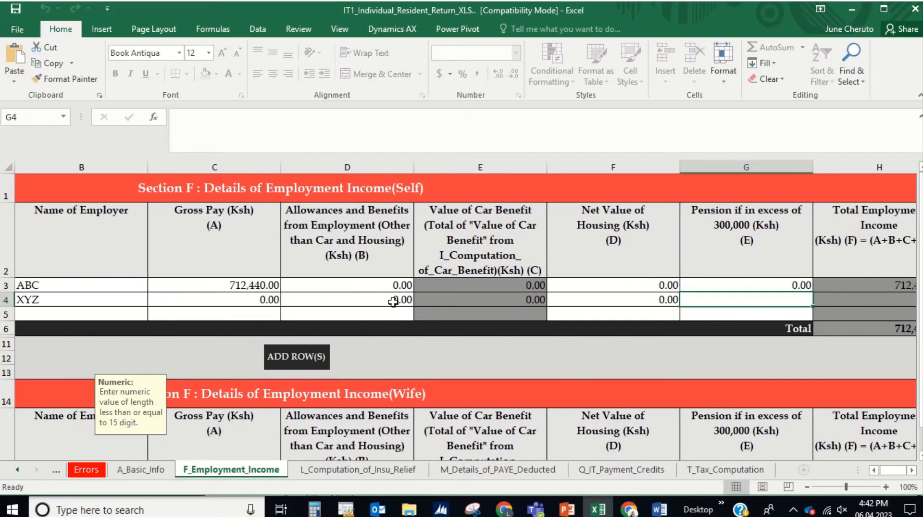
pyautogui.press('Down')
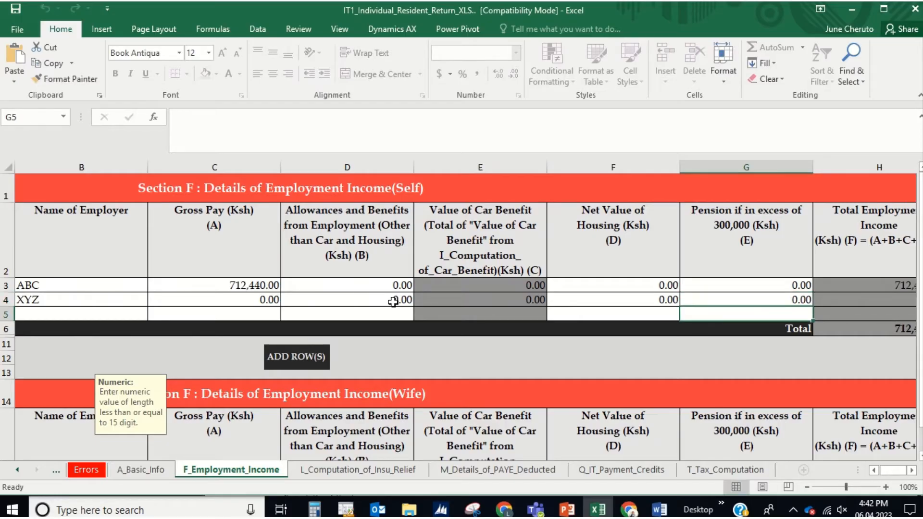
# Step: Select the insurance company PIN cell A3 on L_Computation_of_Insu_Relief, then switch to Chrome
pyautogui.click(377, 466)
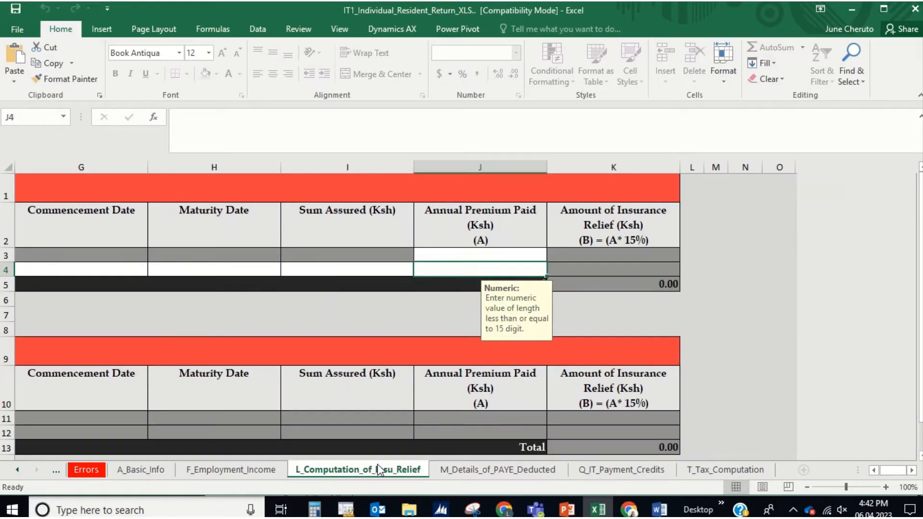
pyautogui.hscroll(-3, 106, 289)
pyautogui.hscroll(-3, 100, 282)
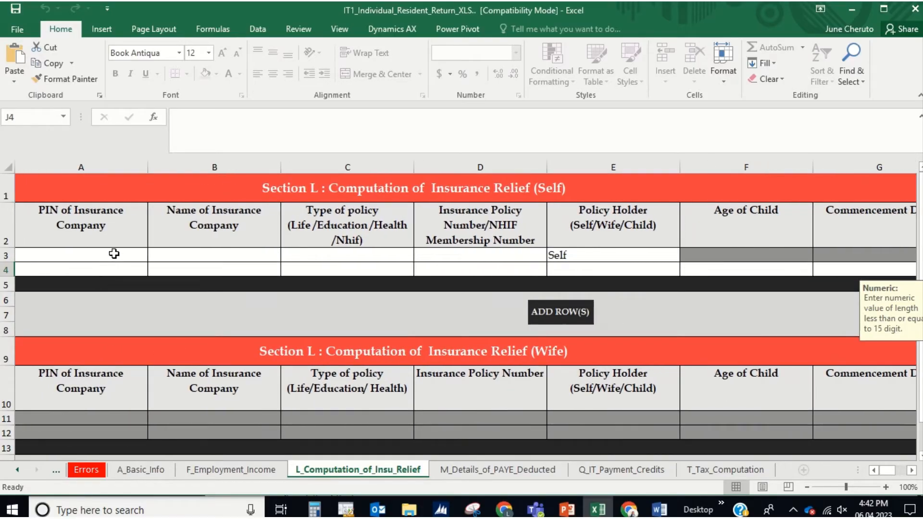
pyautogui.click(114, 254)
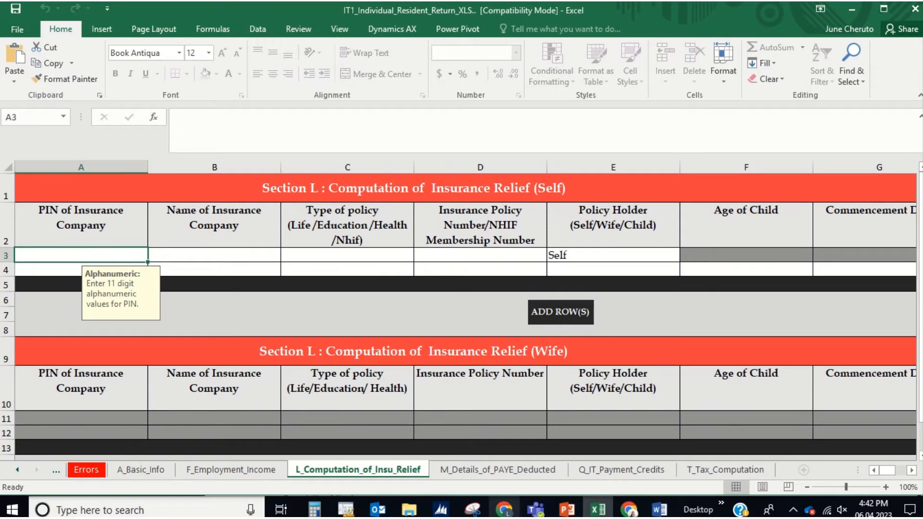
pyautogui.click(507, 512)
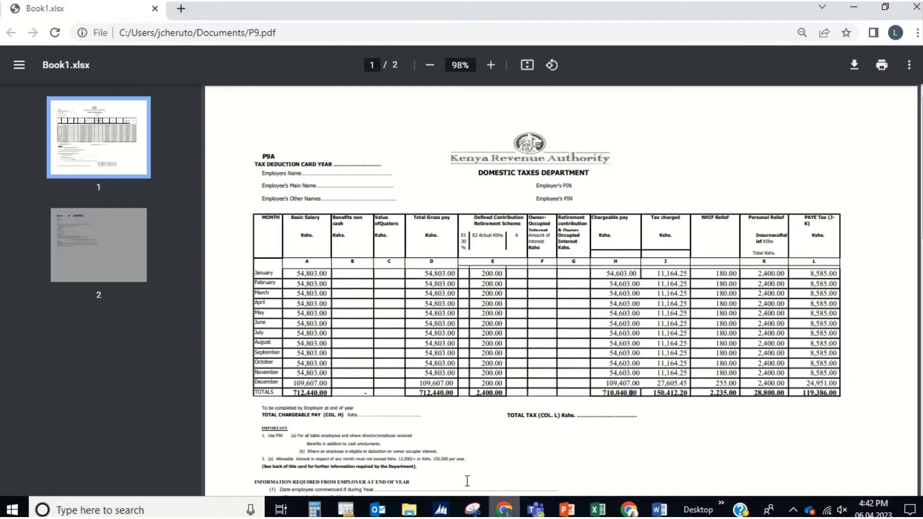
# Step: Search Google for 'NHIF KRA PIN', select NHIF's PIN in the results, and return to Excel's PIN cell
pyautogui.click(181, 9)
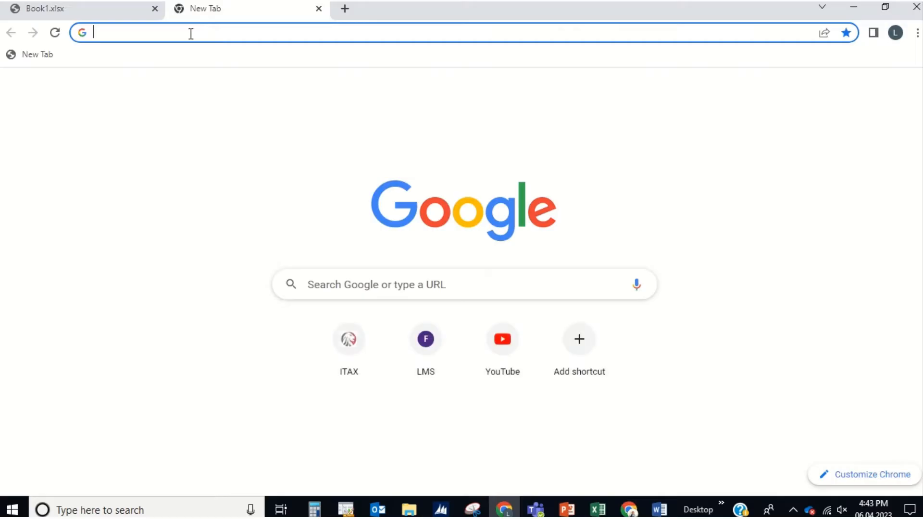
pyautogui.write('NHIF ')
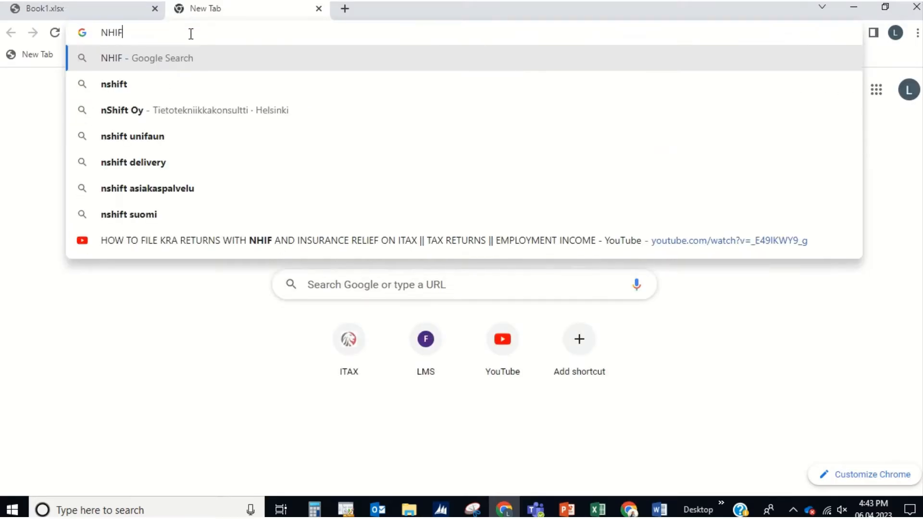
pyautogui.write('K')
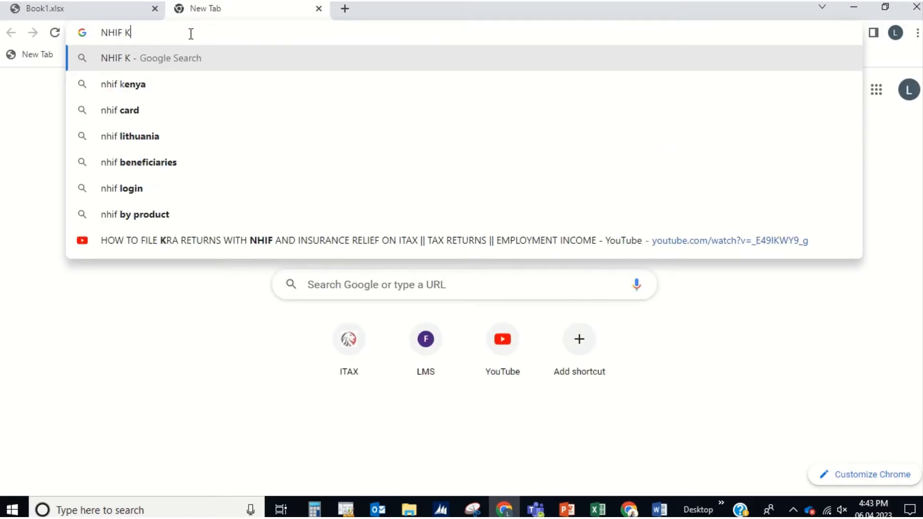
pyautogui.write('RA PIN')
pyautogui.press('Return')
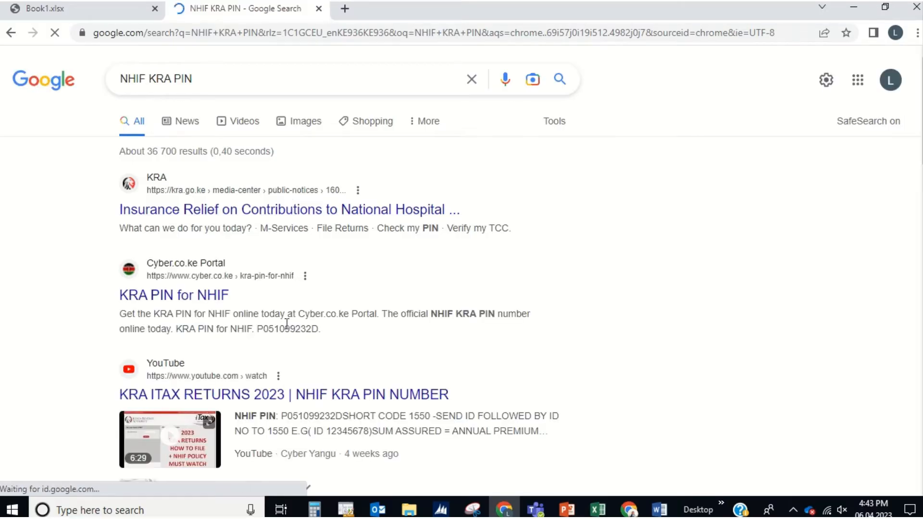
pyautogui.moveTo(257, 330); pyautogui.dragTo(325, 328)
pyautogui.hotkey('ctrl', 'c')
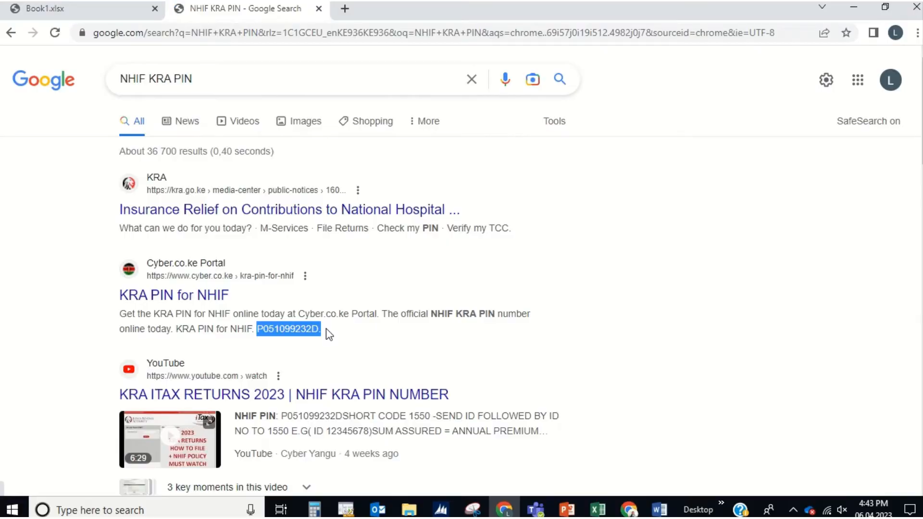
pyautogui.hotkey('alt', 'Tab')
pyautogui.click(188, 115)
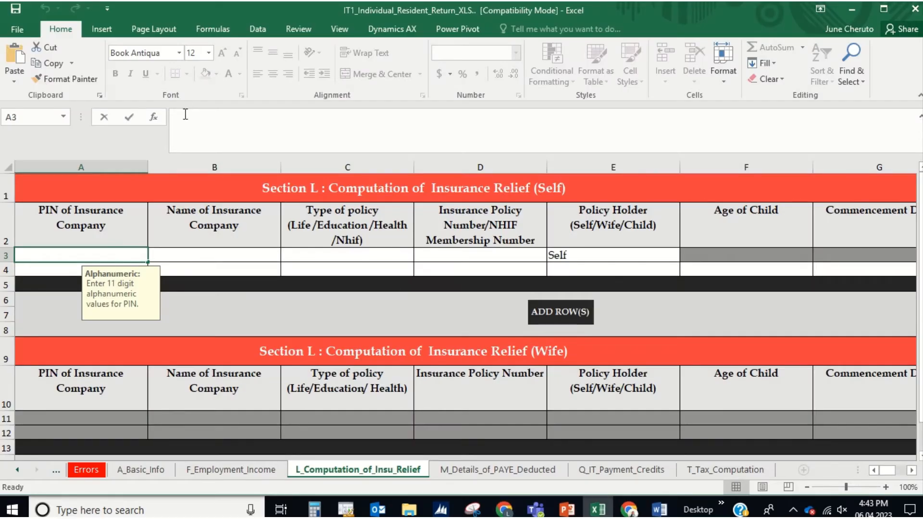
# Step: Paste NHIF's PIN without the trailing period and enter NHIF as the insurance company name
pyautogui.click(13, 54)
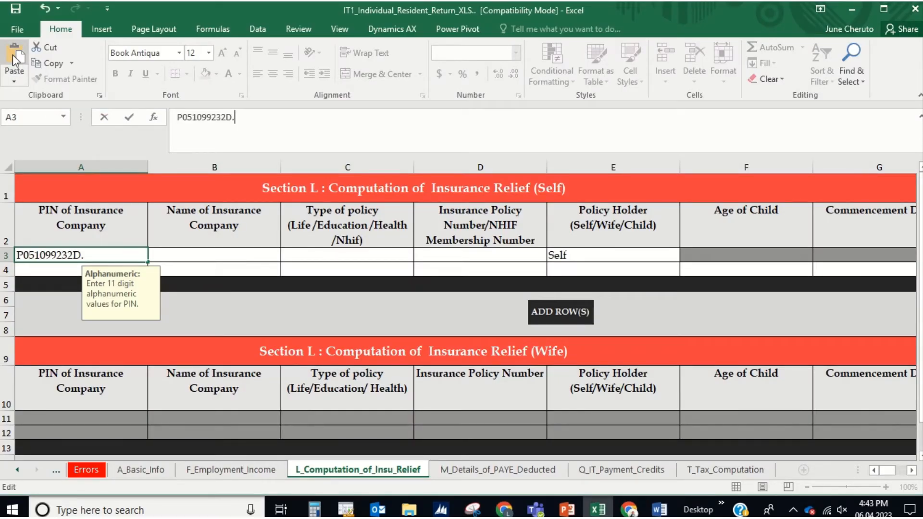
pyautogui.press('BackSpace')
pyautogui.press('Tab')
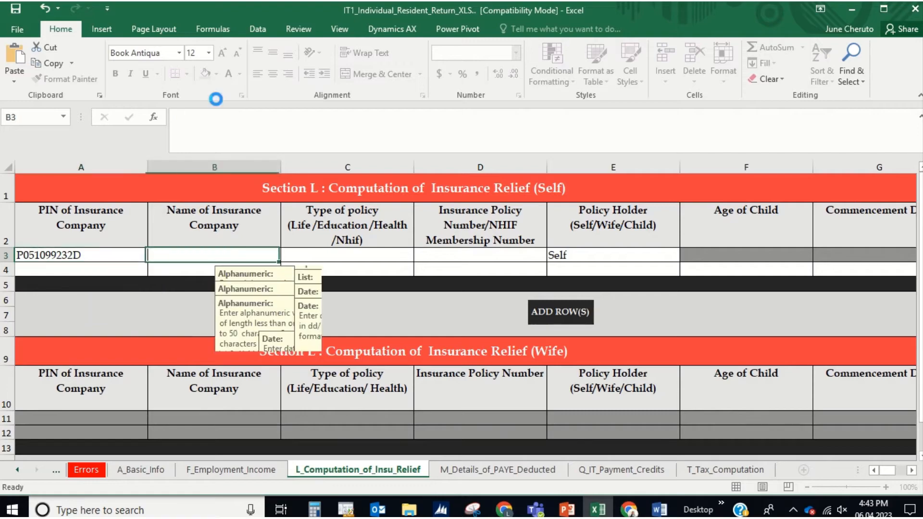
pyautogui.write('NHIF')
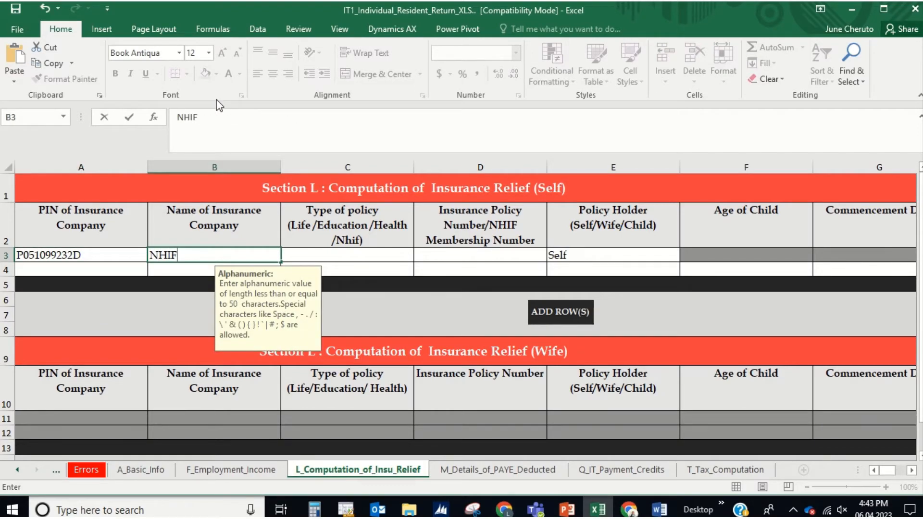
pyautogui.press('Tab')
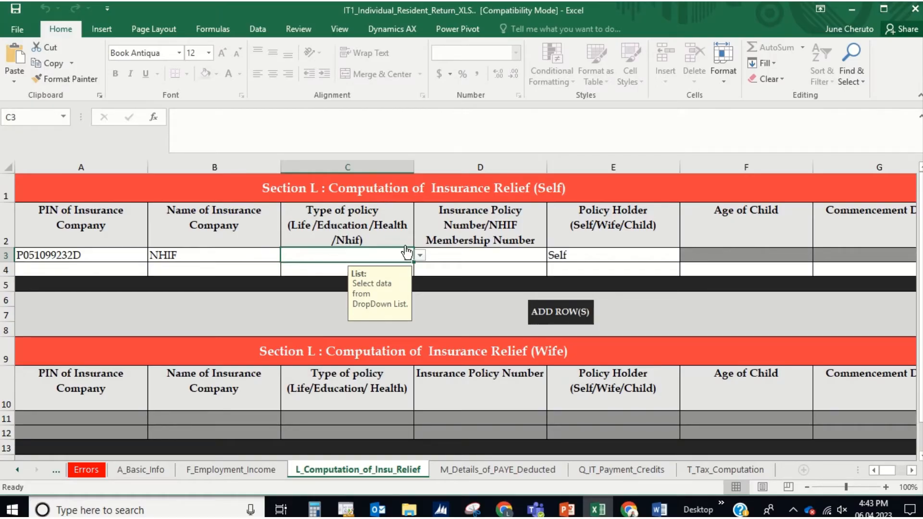
# Step: Set the self row's policy type to Nhif and enter the NHIF membership number
pyautogui.click(420, 255)
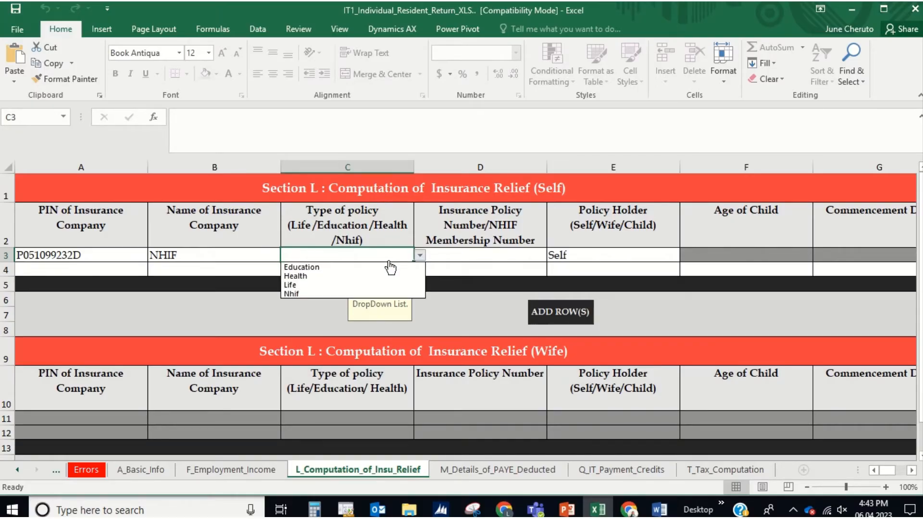
pyautogui.click(307, 293)
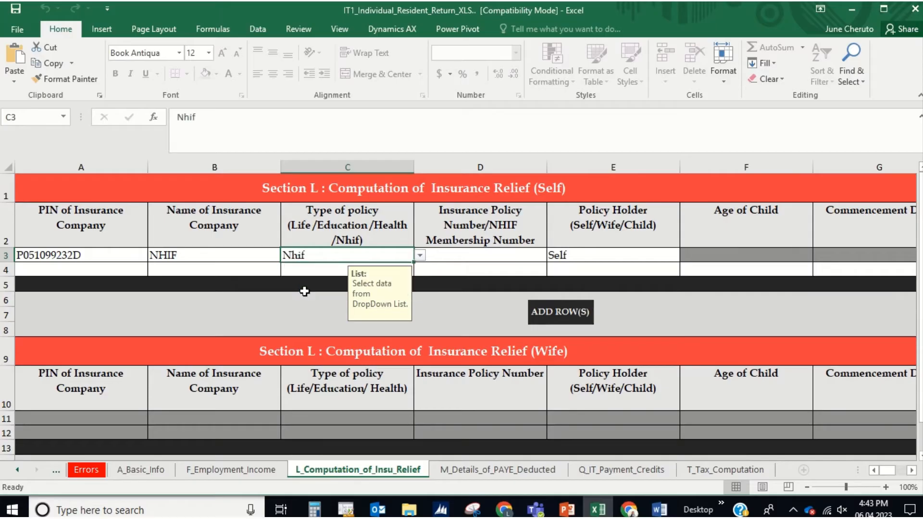
pyautogui.click(479, 258)
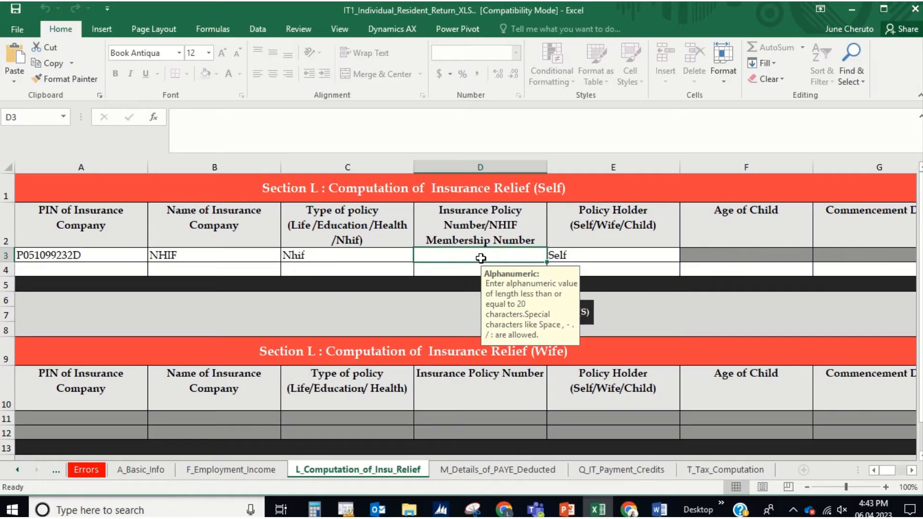
pyautogui.write('123')
pyautogui.press('Tab')
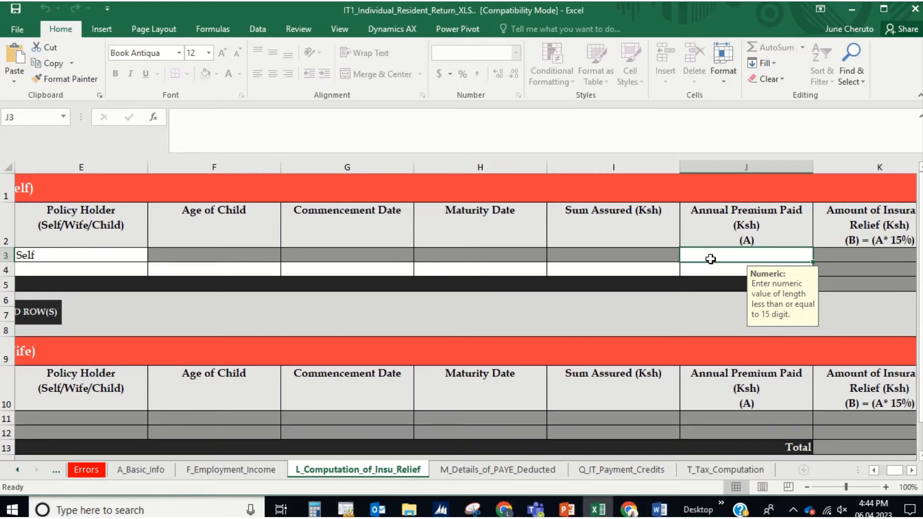
pyautogui.hotkey('alt', 'Tab')
pyautogui.hotkey('alt', 'Tab')
pyautogui.hotkey('alt', 'Tab')
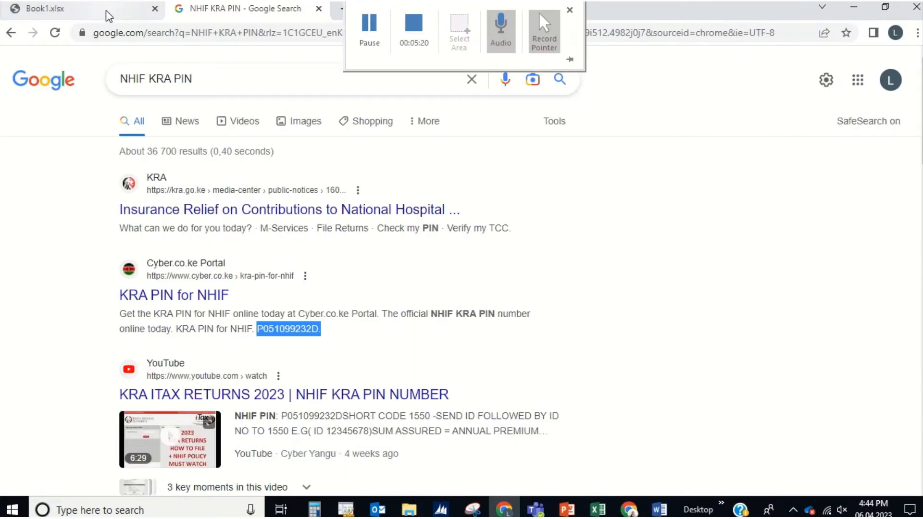
# Step: Switch to the P9 tax deduction card PDF in Chrome
pyautogui.click(108, 15)
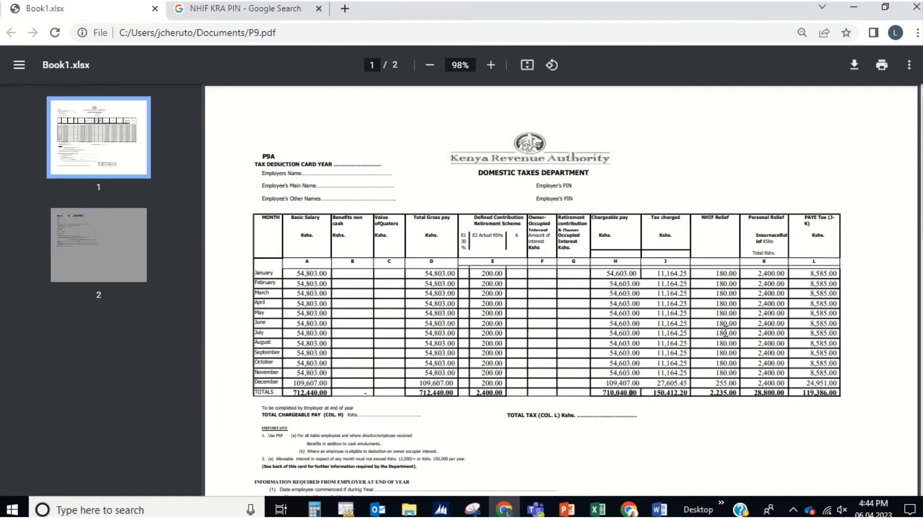
# Step: Compute the annual NHIF premium in Calculator: 2235 × 100 ÷ 15 = 14,900
pyautogui.hotkey('alt', 'Tab')
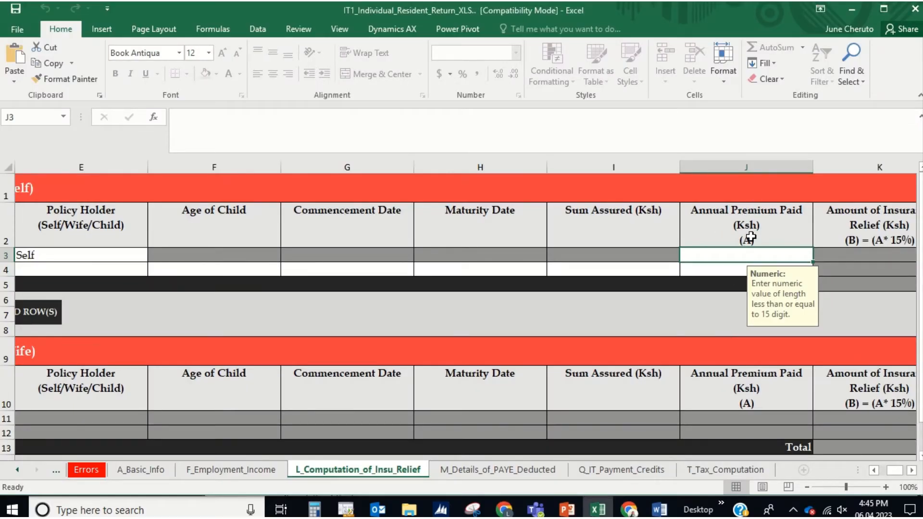
pyautogui.hotkey('alt', 'Tab')
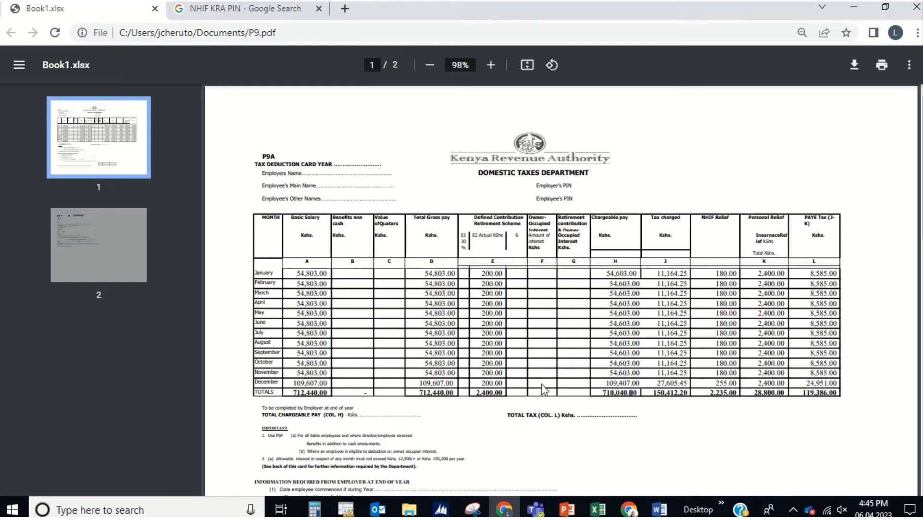
pyautogui.click(314, 510)
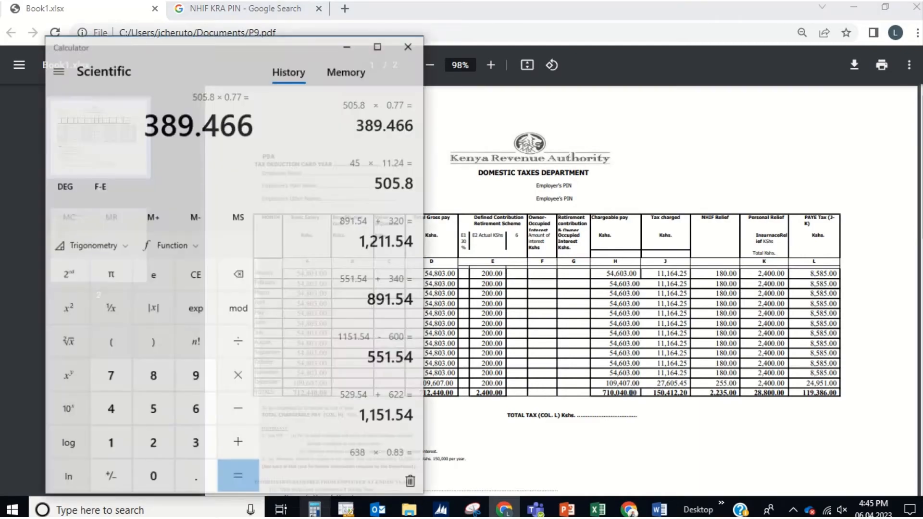
pyautogui.write('22')
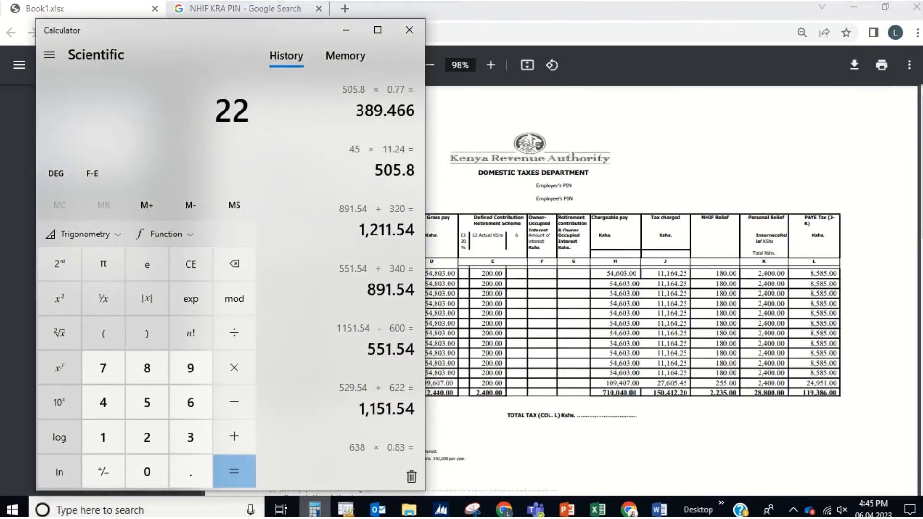
pyautogui.write('3')
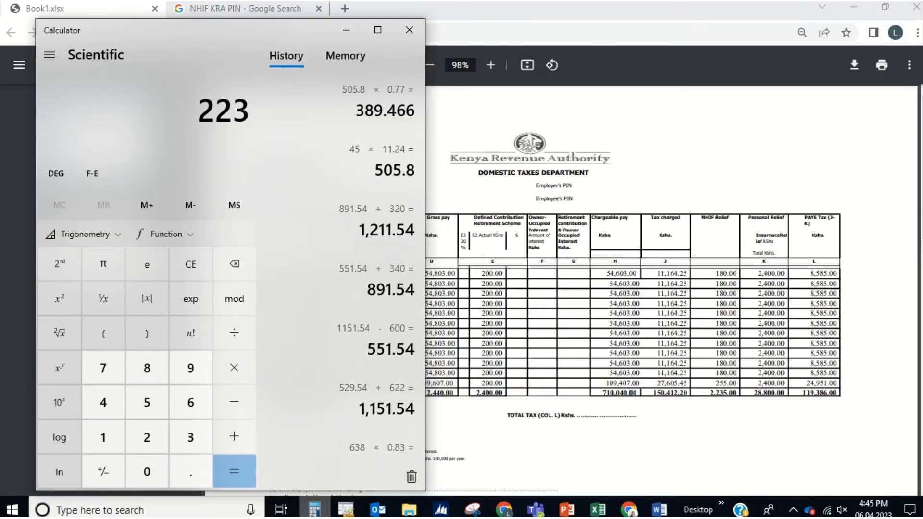
pyautogui.write('5*100')
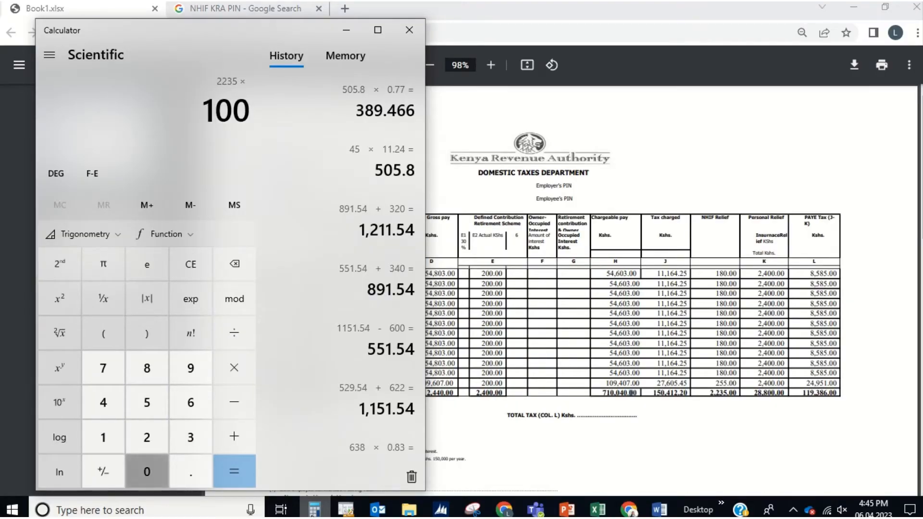
pyautogui.press('Return')
pyautogui.write('/15')
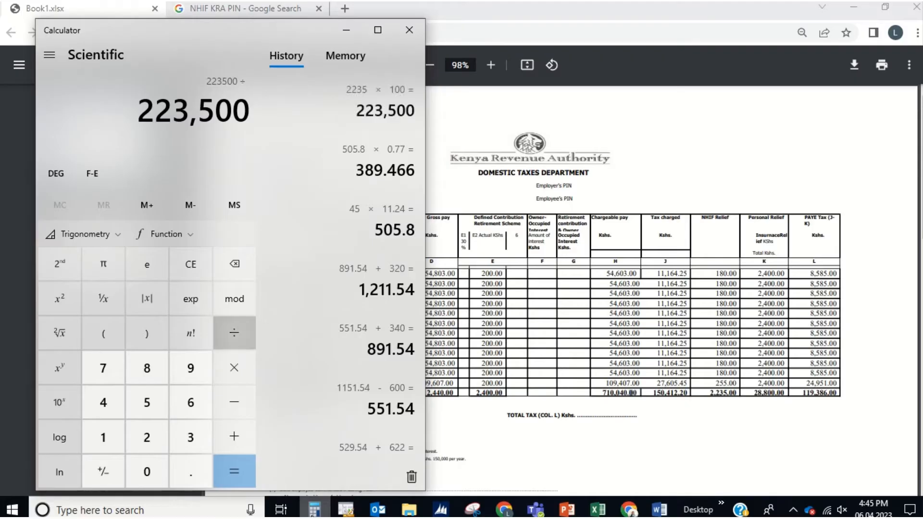
pyautogui.press('Return')
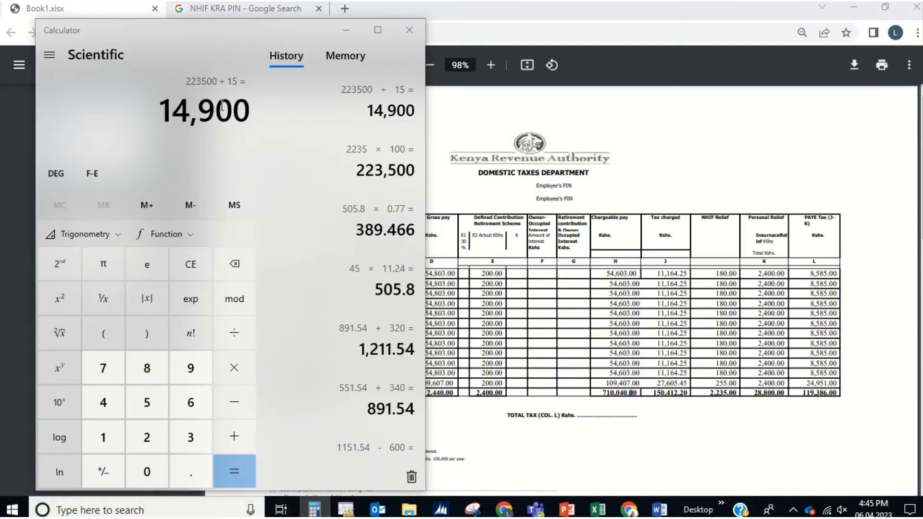
pyautogui.hotkey('alt', 'F4')
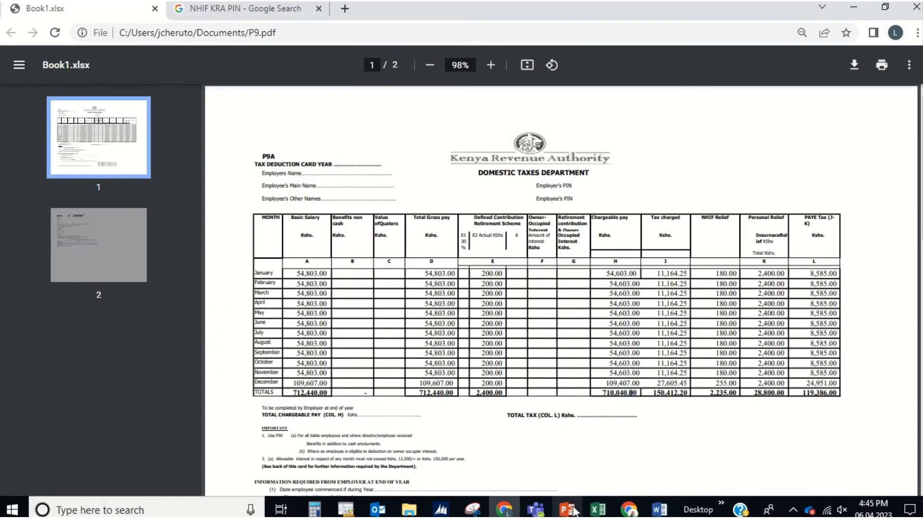
# Step: Enter 14,900 as the NHIF annual premium and check the 2,235.00 relief against the P9
pyautogui.click(606, 509)
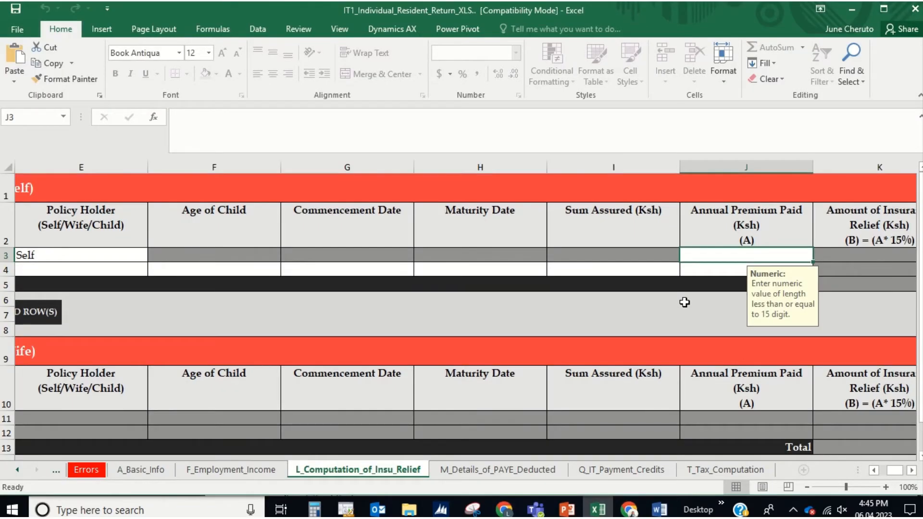
pyautogui.write('14900')
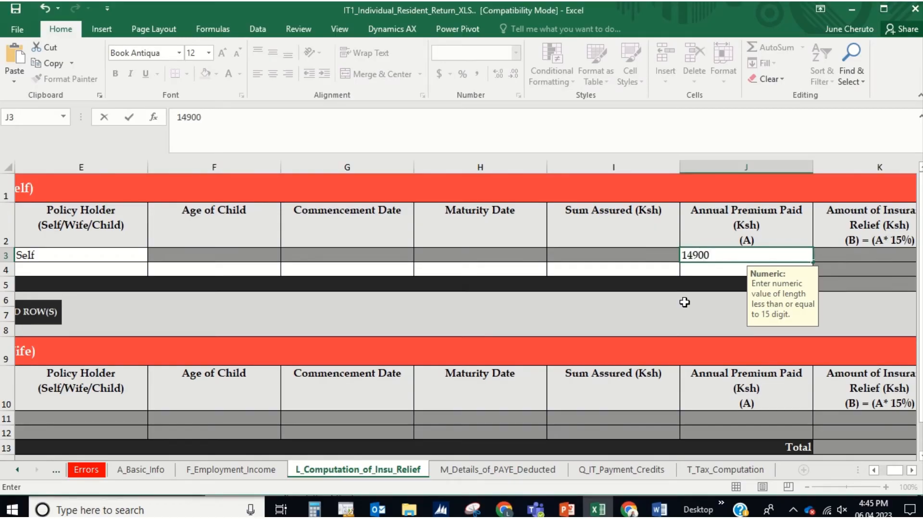
pyautogui.press('Return')
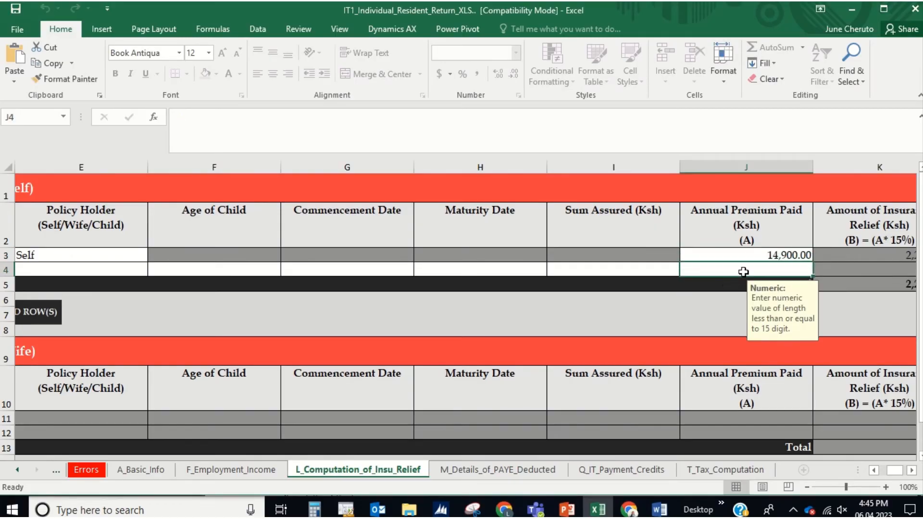
pyautogui.hscroll(2, 743, 272)
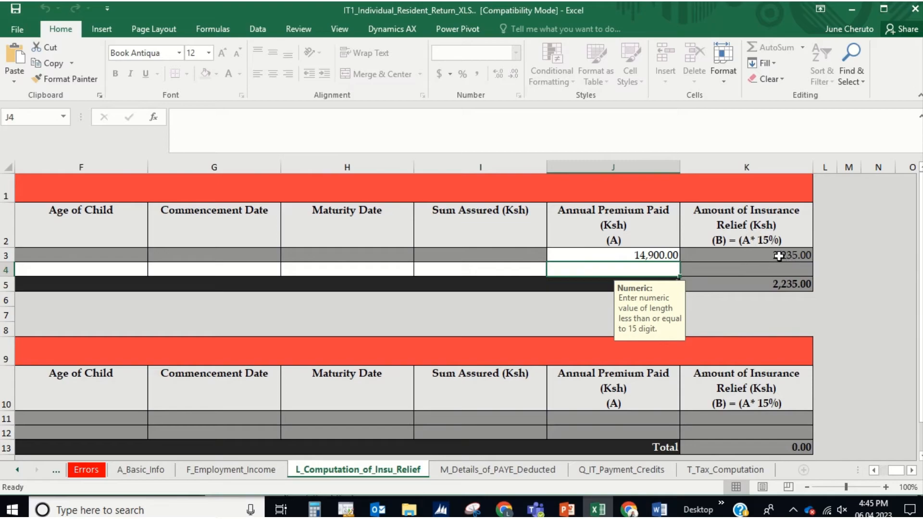
pyautogui.hotkey('alt', 'Tab')
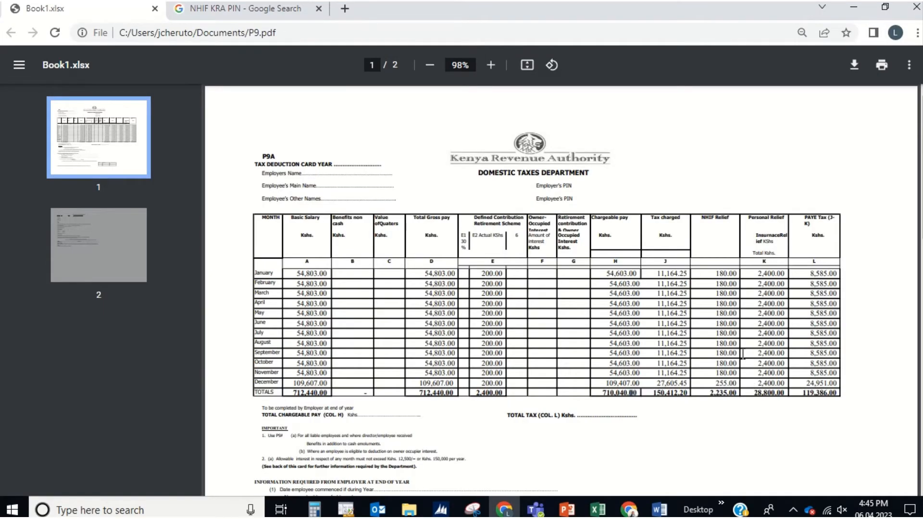
pyautogui.hotkey('alt', 'Tab')
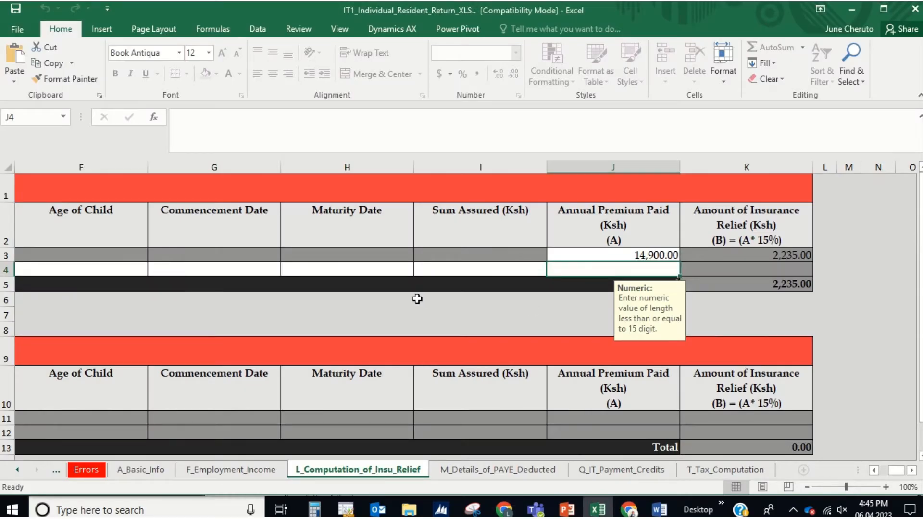
pyautogui.hscroll(-2, 416, 299)
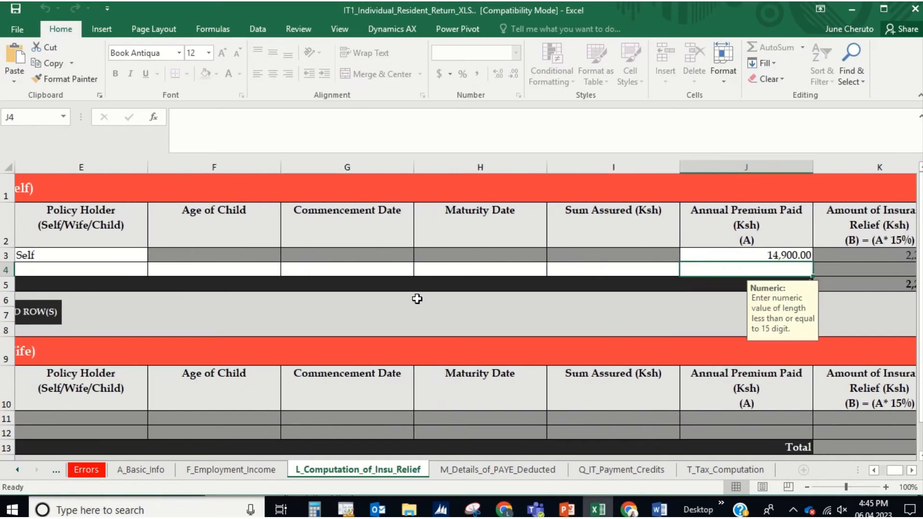
pyautogui.hscroll(-4, 416, 299)
pyautogui.hotkey('alt', 'Tab')
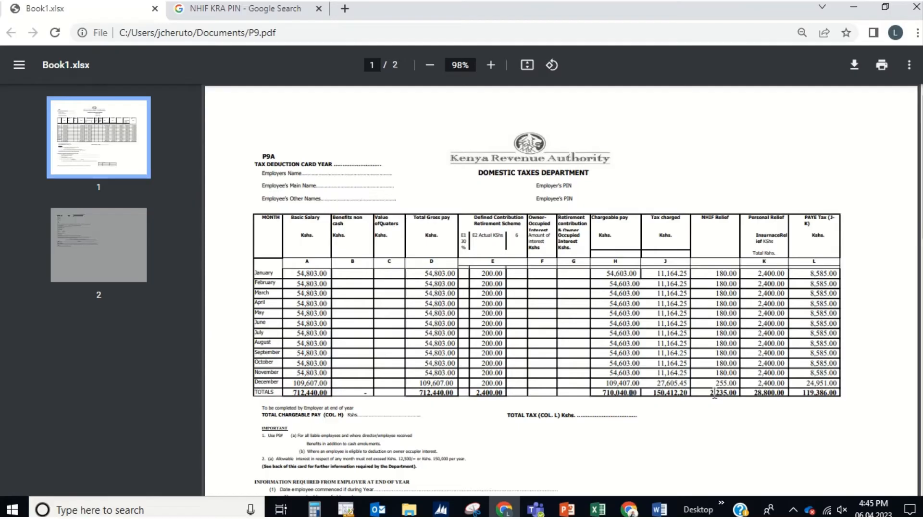
pyautogui.hotkey('alt', 'Tab')
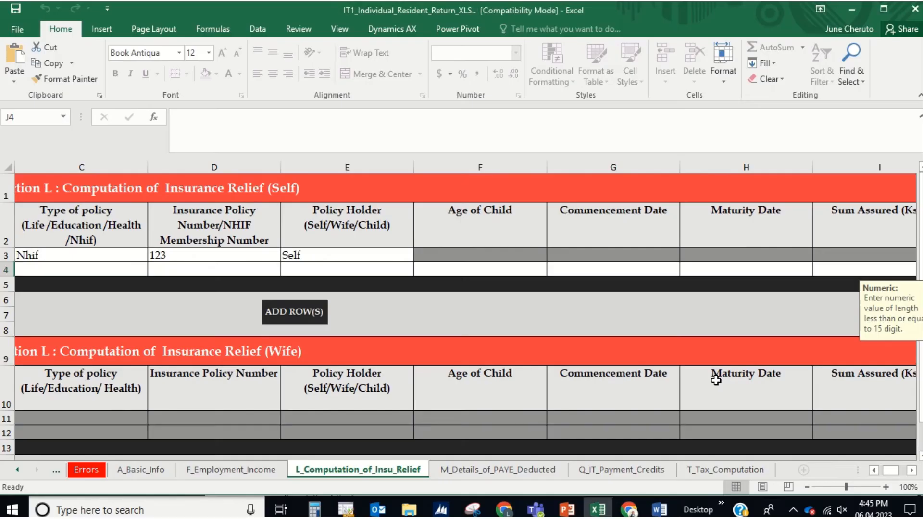
# Step: On the M_Details_of_PAYE_Deducted sheet, add employer ABC with the first employer PIN
pyautogui.click(498, 470)
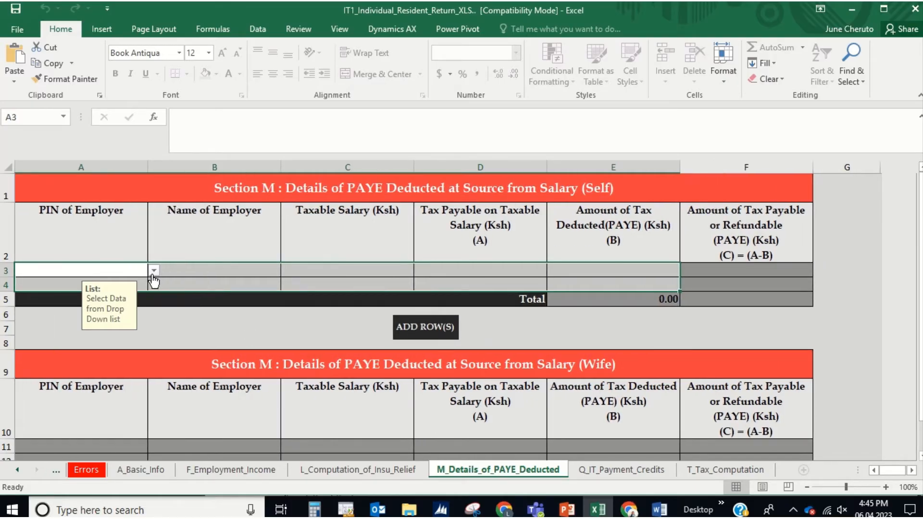
pyautogui.click(153, 272)
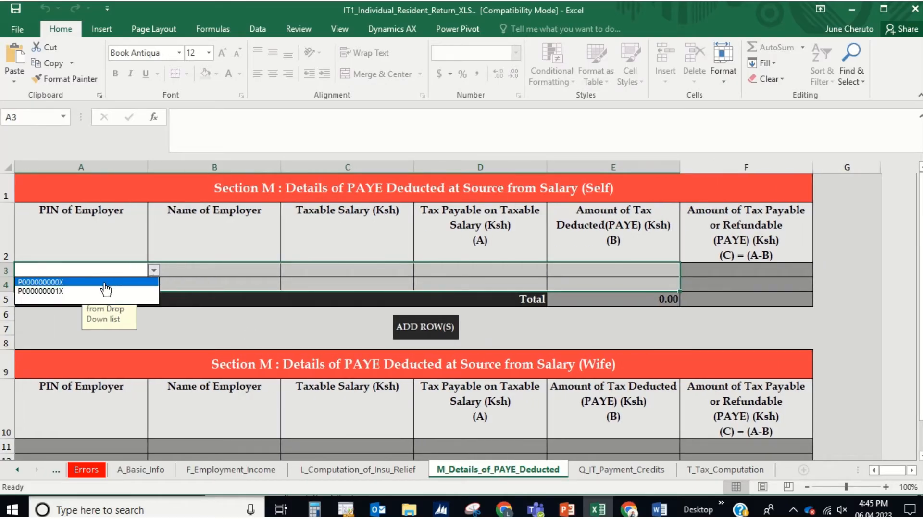
pyautogui.click(104, 282)
pyautogui.click(209, 270)
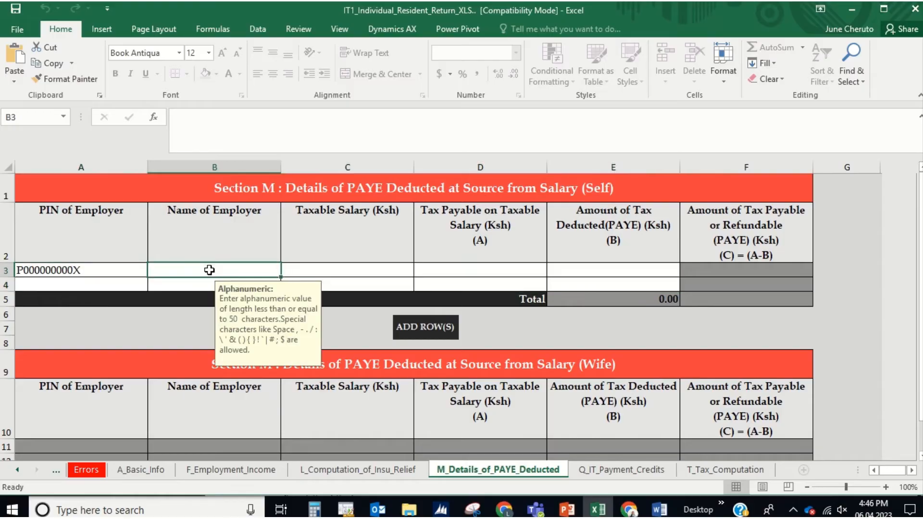
pyautogui.write('ABC')
pyautogui.press('Tab')
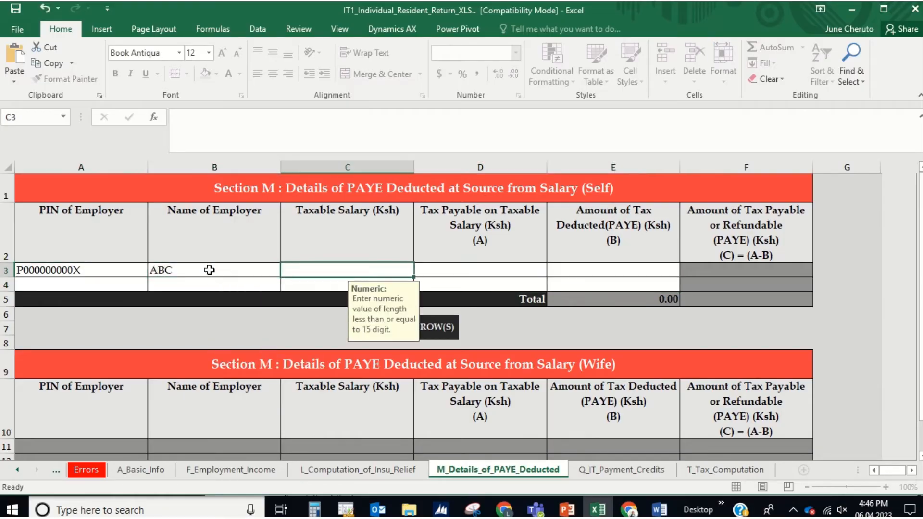
# Step: Enter ABC's taxable salary of 710,040 from the P9 chargeable pay
pyautogui.hotkey('alt', 'Tab')
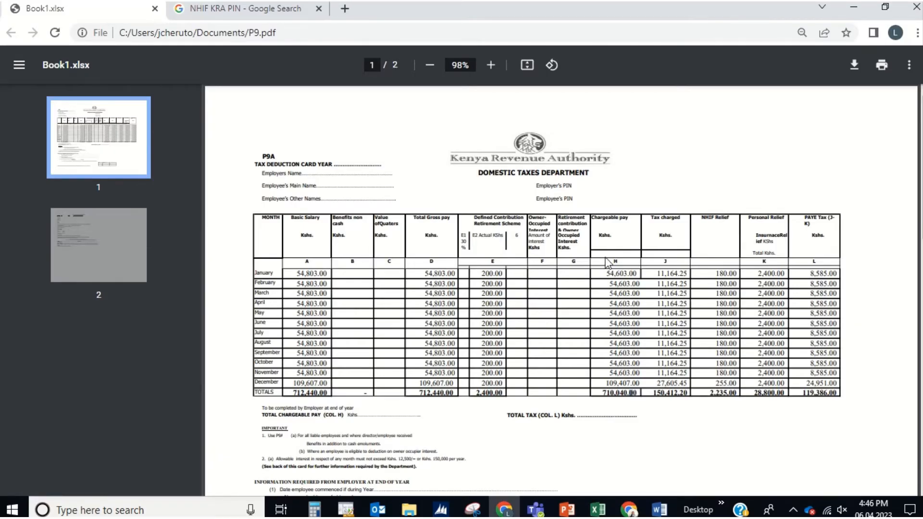
pyautogui.hotkey('alt', 'Tab')
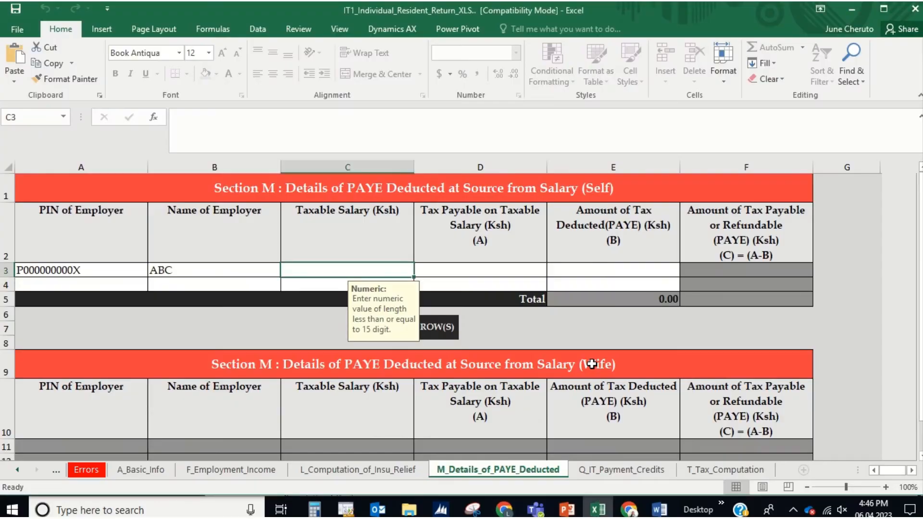
pyautogui.write('710')
pyautogui.hotkey('alt', 'Tab')
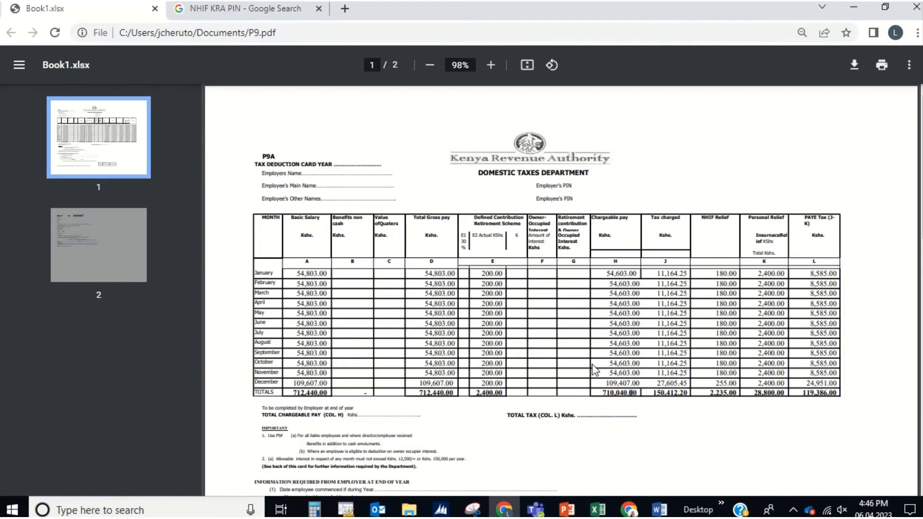
pyautogui.hotkey('alt', 'Tab')
pyautogui.write('040')
pyautogui.press('Tab')
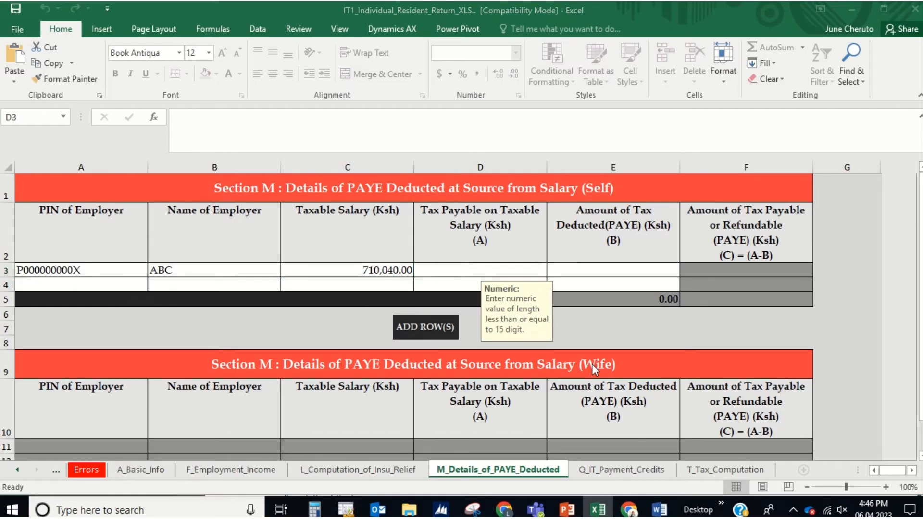
# Step: Enter ABC's tax payable of 150,412 and PAYE deducted of 119,386
pyautogui.hotkey('alt', 'Tab')
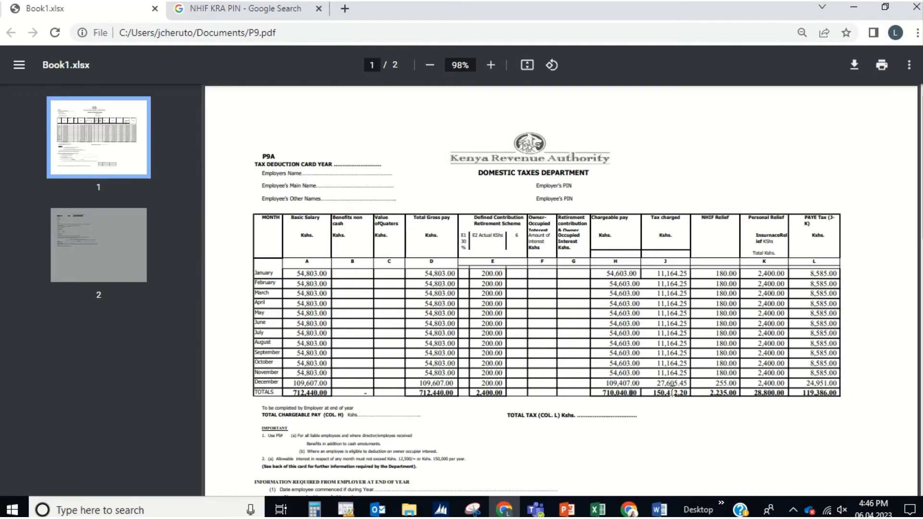
pyautogui.hotkey('alt', 'Tab')
pyautogui.write('150412')
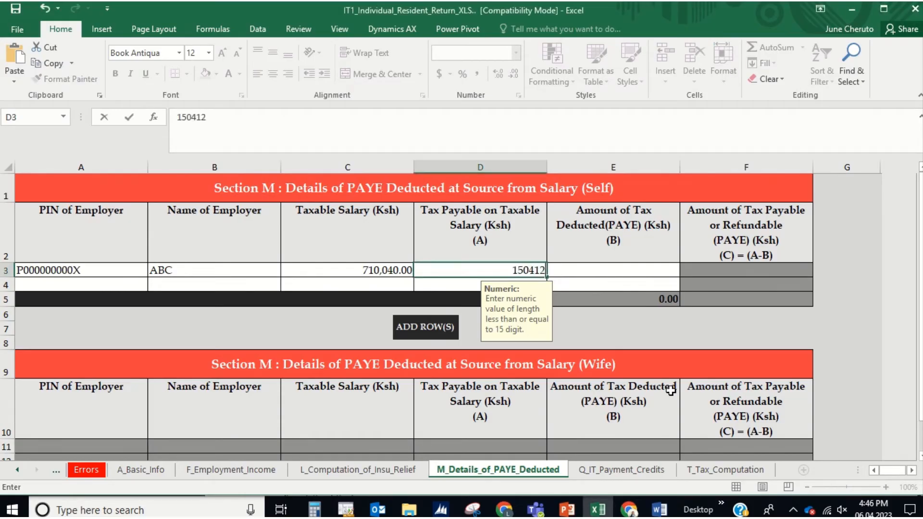
pyautogui.press('Tab')
pyautogui.hotkey('alt', 'Tab')
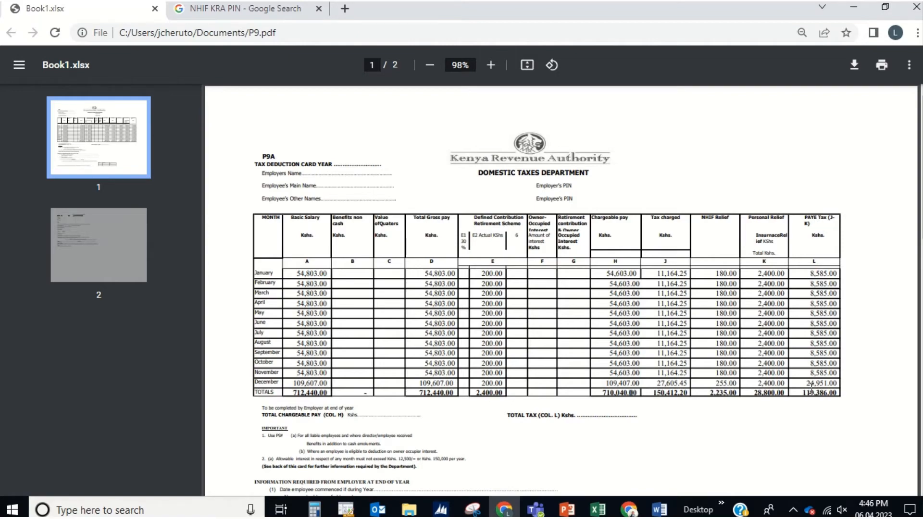
pyautogui.hotkey('alt', 'Tab')
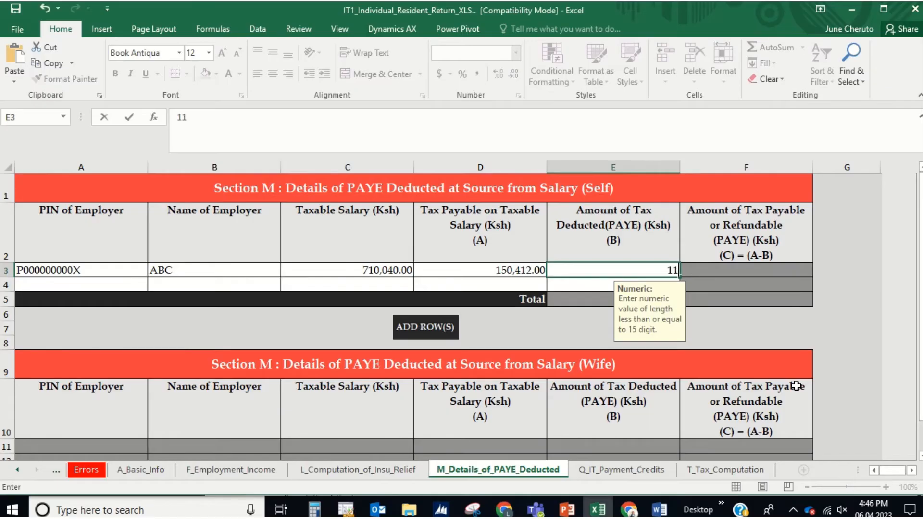
pyautogui.write('9386')
pyautogui.press('Return')
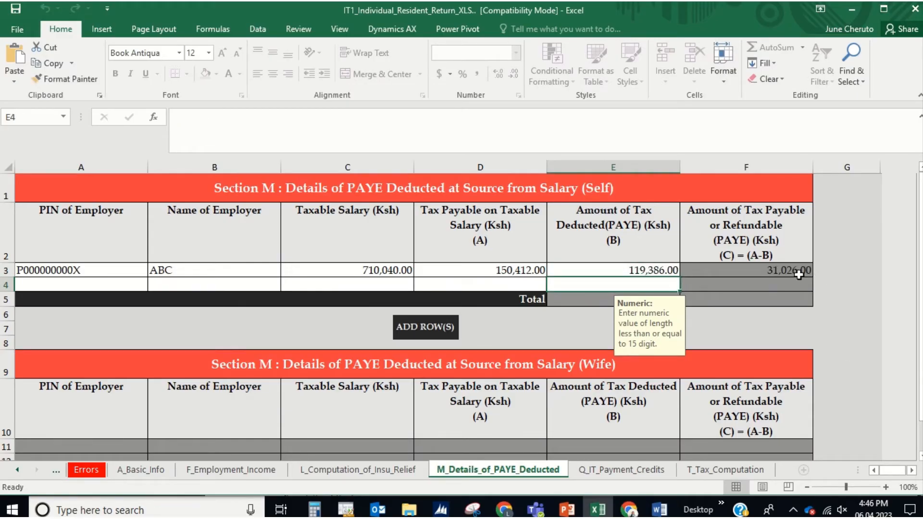
pyautogui.hotkey('alt', 'Tab')
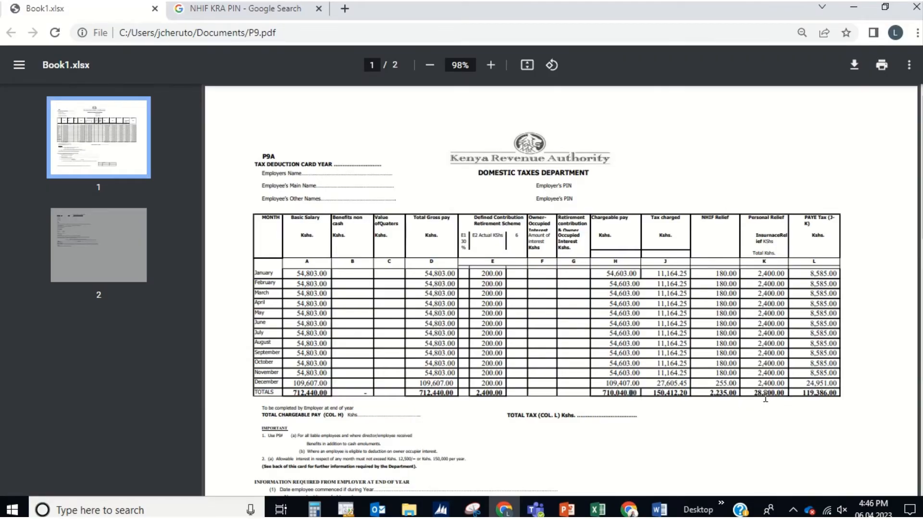
pyautogui.hotkey('alt', 'Tab')
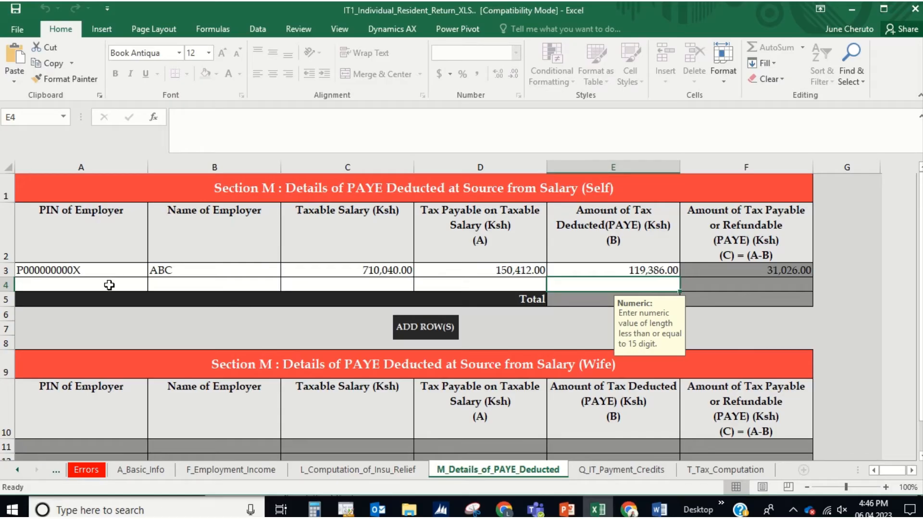
# Step: Add employer XYZ with the second employer PIN and 0 PAYE
pyautogui.click(109, 285)
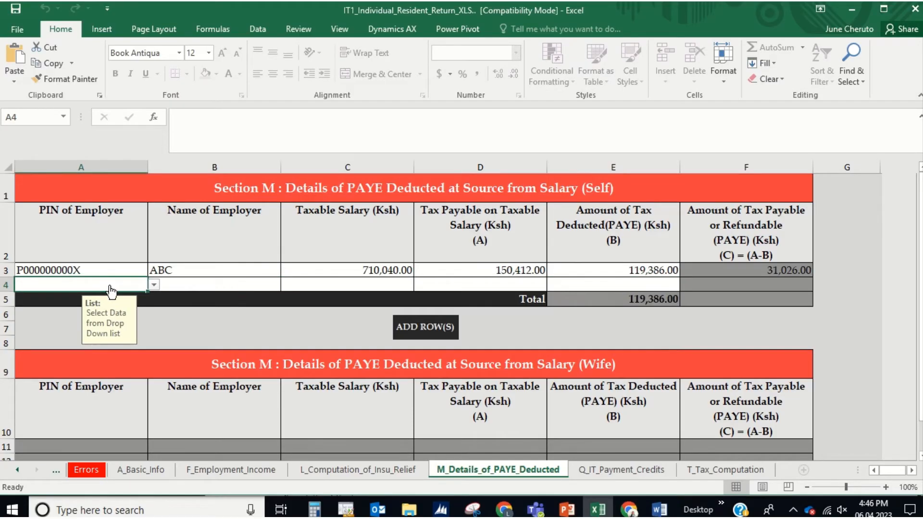
pyautogui.click(154, 284)
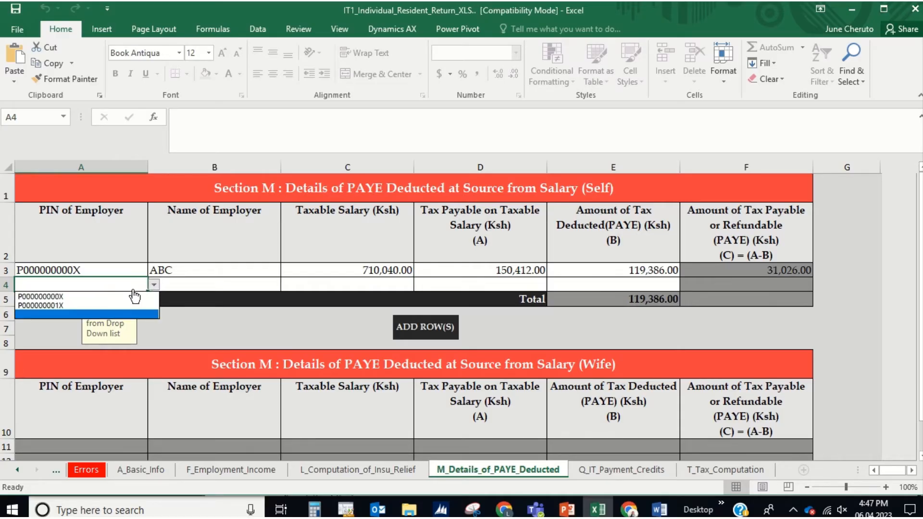
pyautogui.click(104, 304)
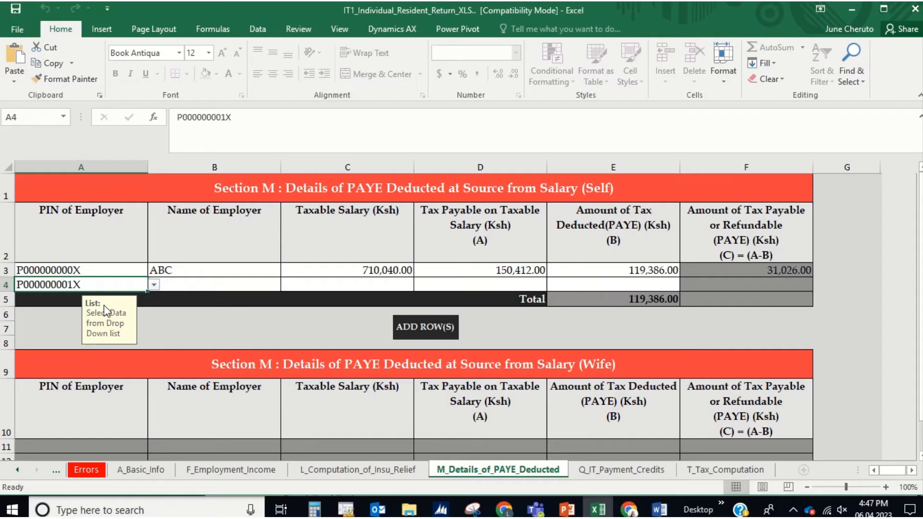
pyautogui.click(187, 285)
pyautogui.write('XYZ')
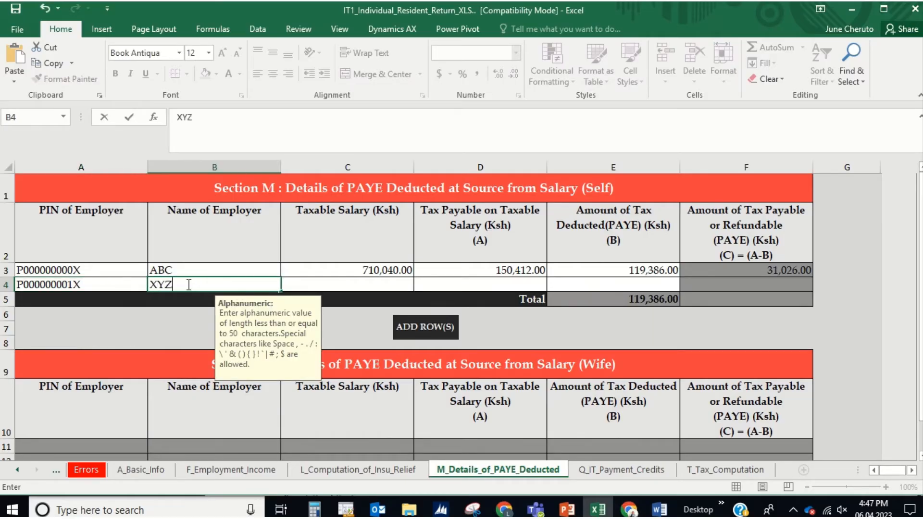
pyautogui.press('Tab')
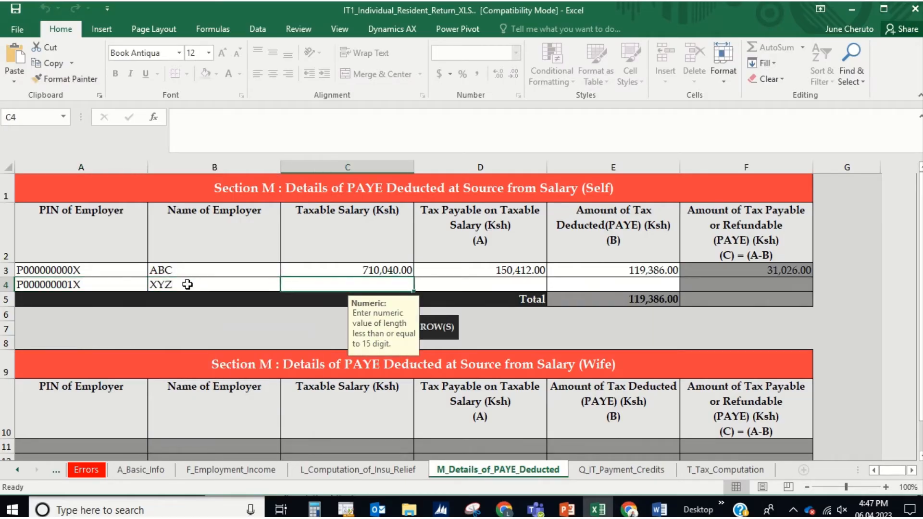
pyautogui.press('Tab')
pyautogui.press('Tab')
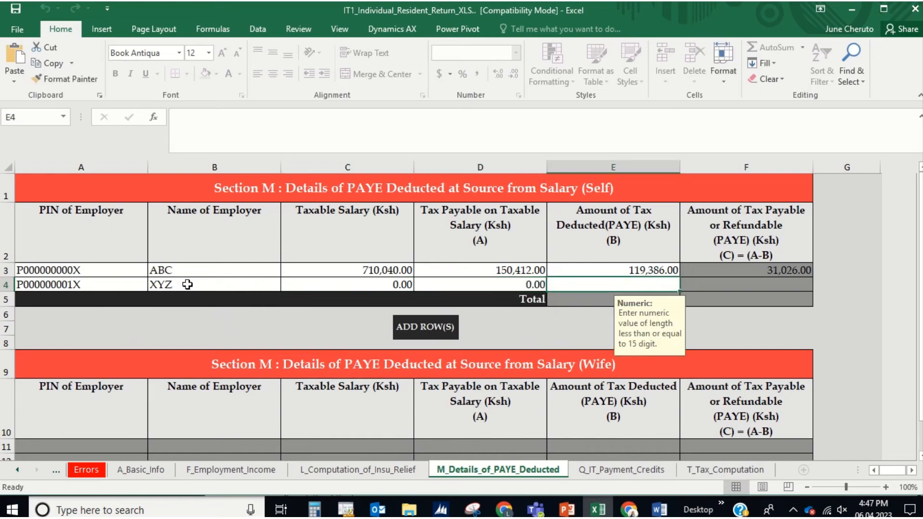
pyautogui.write('0')
pyautogui.press('Return')
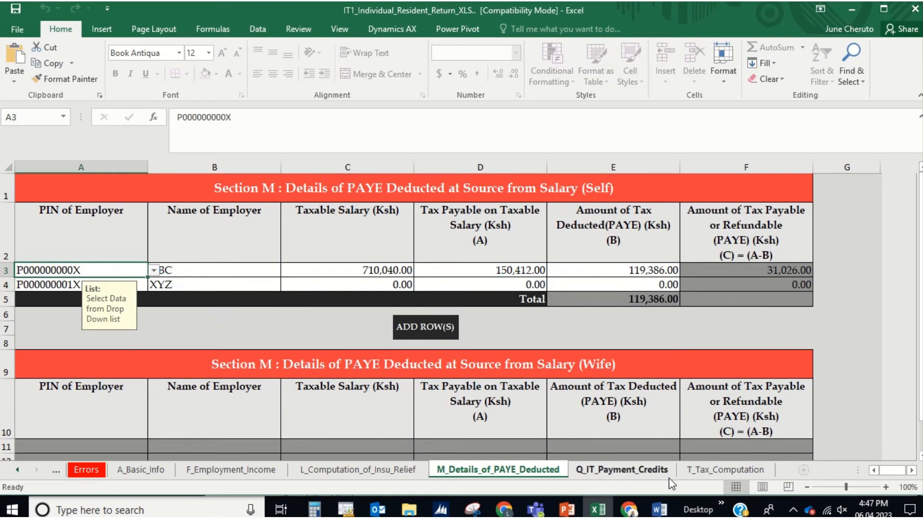
# Step: Open the T_Tax_Computation sheet, select the pension contribution cell C5, and check the P9 figure
pyautogui.click(715, 471)
pyautogui.scroll(-3, 643, 446)
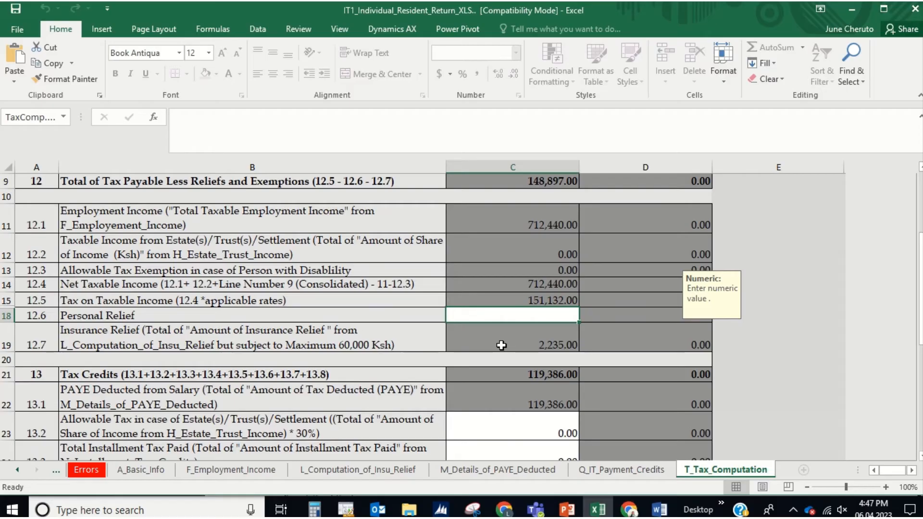
pyautogui.scroll(3, 501, 345)
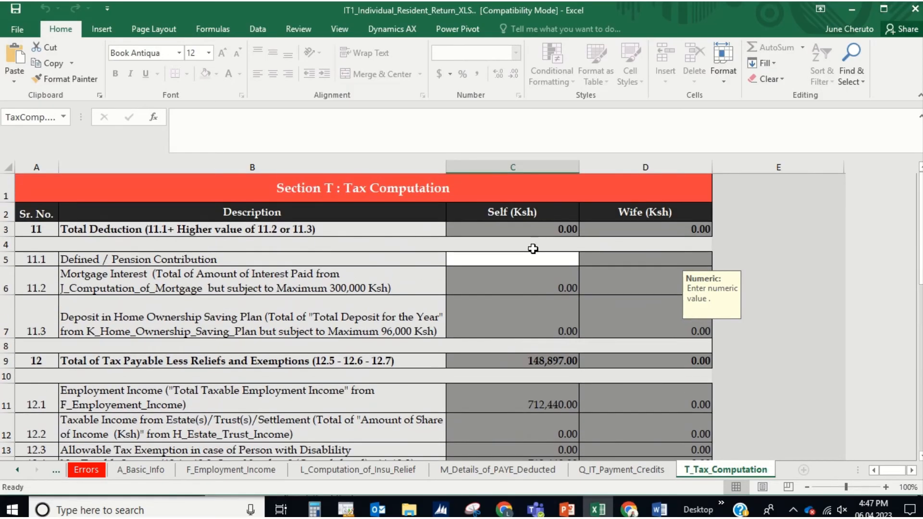
pyautogui.click(541, 260)
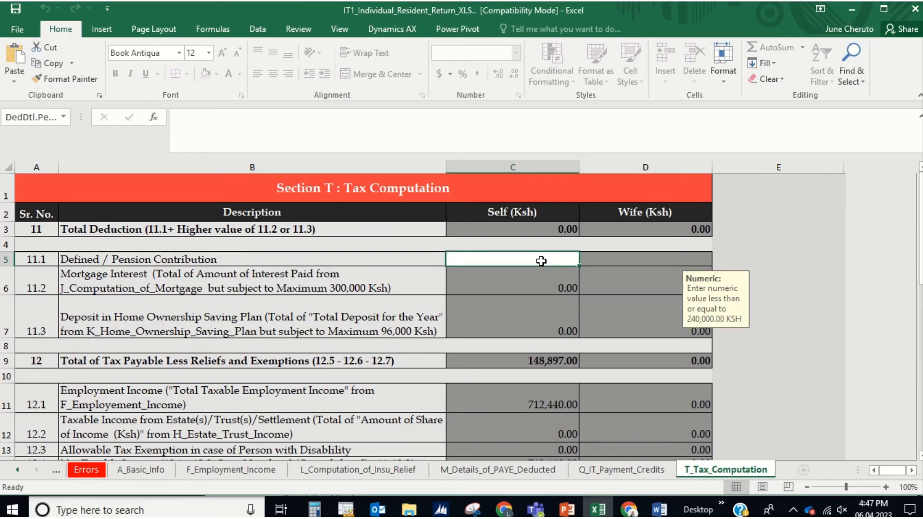
pyautogui.hotkey('alt', 'Tab')
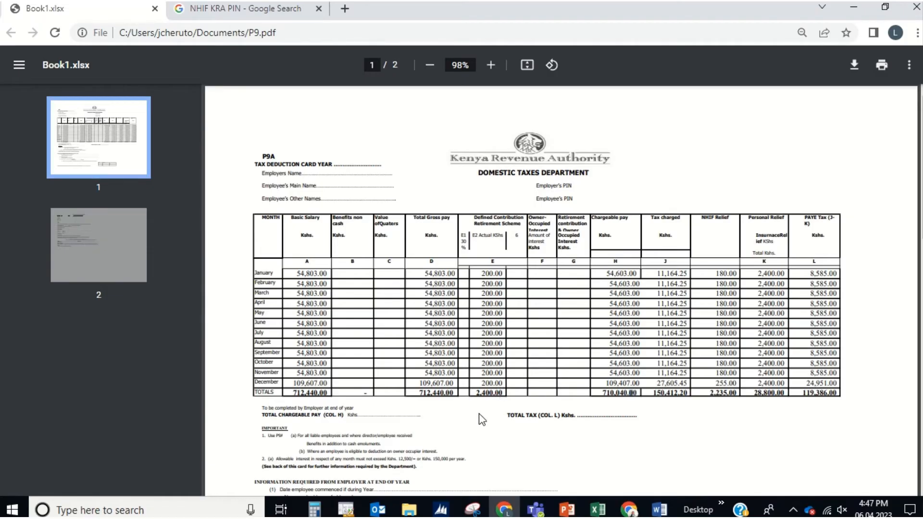
pyautogui.hotkey('alt', 'Tab')
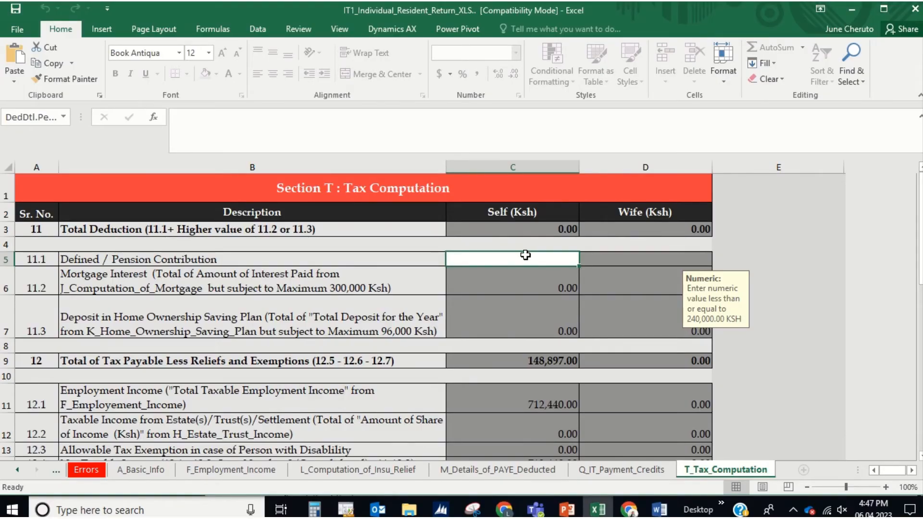
# Step: Enter 2,400 as the pension contribution and 28,800 as the personal relief
pyautogui.write('2400')
pyautogui.press('Return')
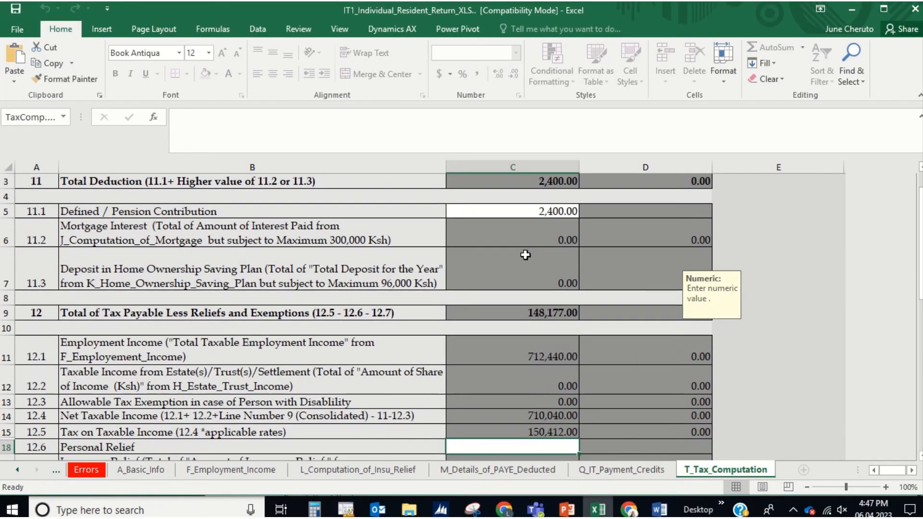
pyautogui.scroll(-2, 521, 327)
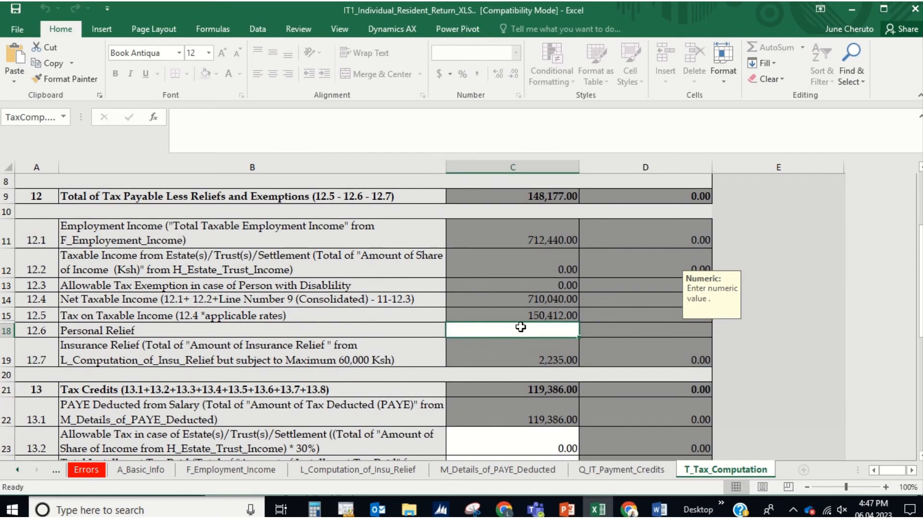
pyautogui.hotkey('alt', 'Tab')
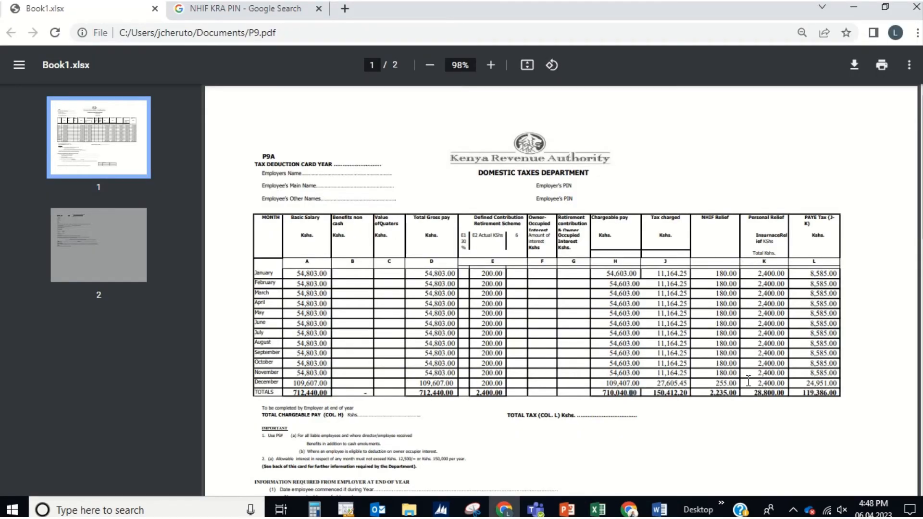
pyautogui.hotkey('alt', 'Tab')
pyautogui.write('2')
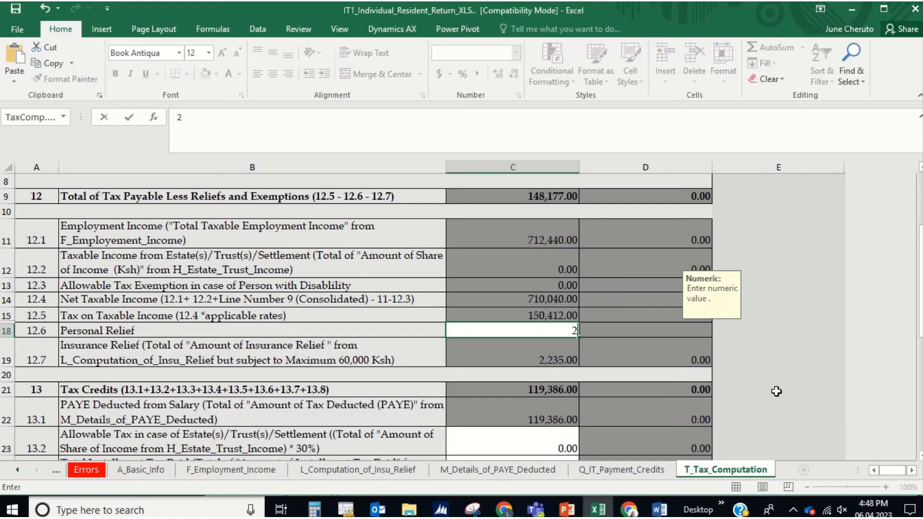
pyautogui.write('8,800')
pyautogui.press('Return')
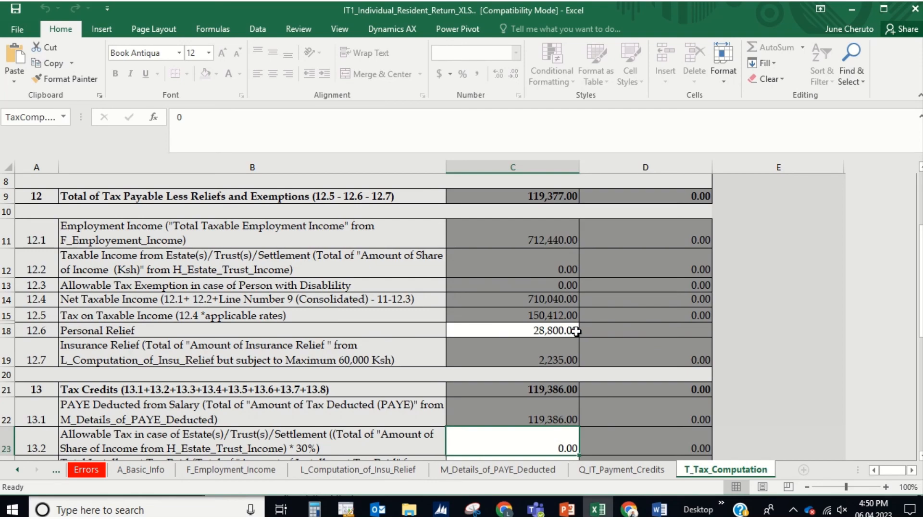
# Step: Check the -9.00 Tax Due at row 31, then view the PAYE and F_Employment_Income sheets
pyautogui.scroll(-2, 569, 334)
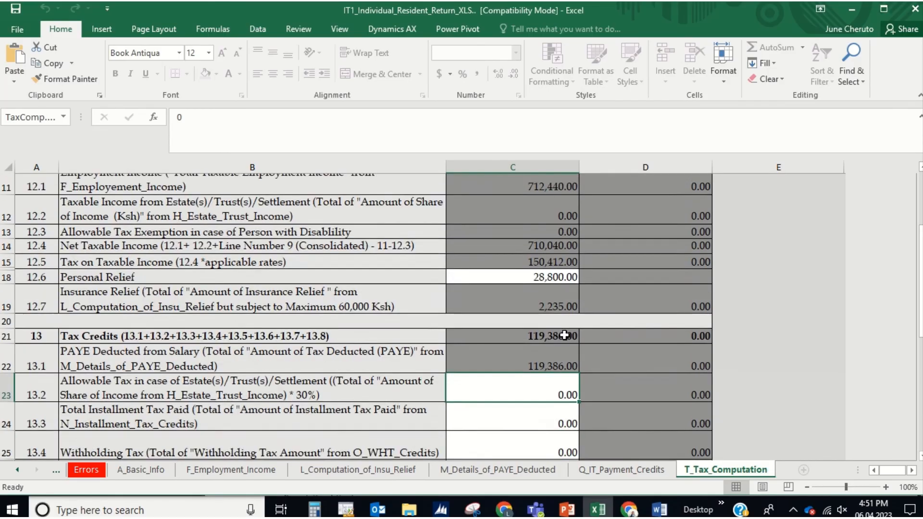
pyautogui.scroll(-3, 564, 335)
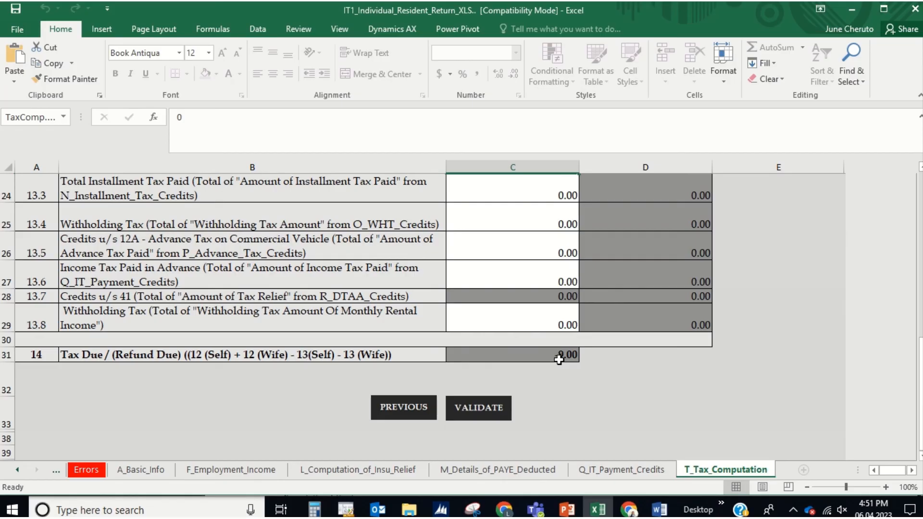
pyautogui.scroll(2, 559, 359)
pyautogui.scroll(-2, 559, 359)
pyautogui.scroll(5, 559, 359)
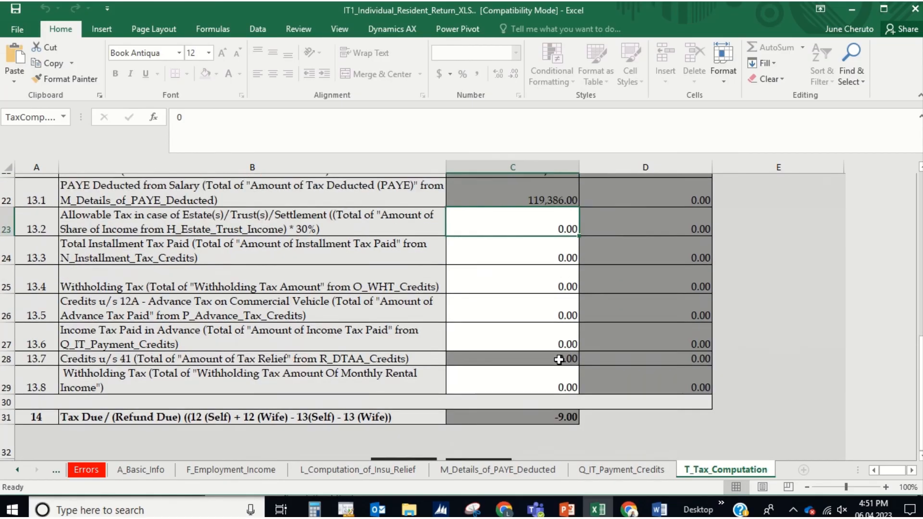
pyautogui.scroll(-4, 559, 359)
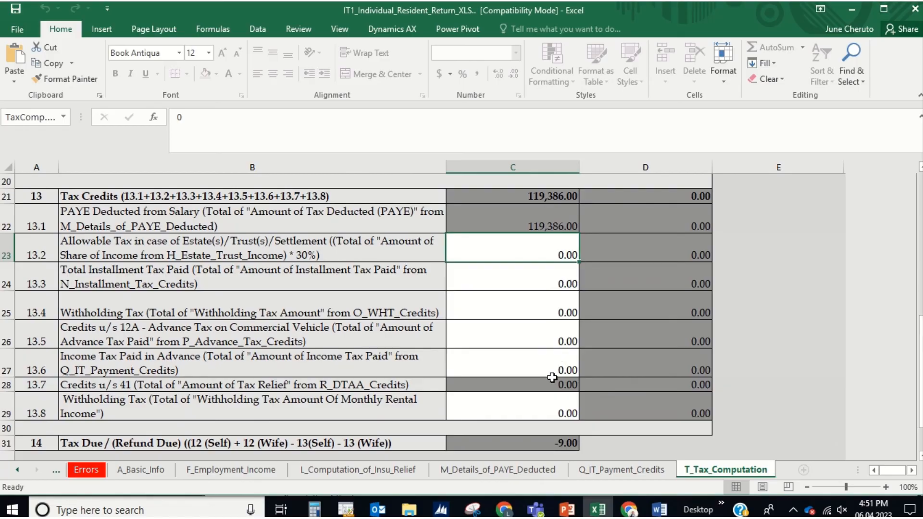
pyautogui.scroll(-1, 552, 377)
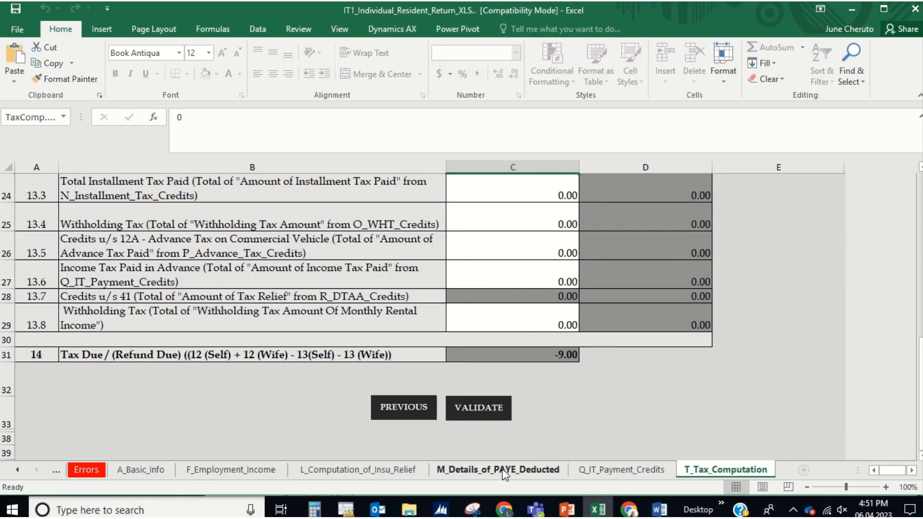
pyautogui.click(447, 470)
pyautogui.click(233, 470)
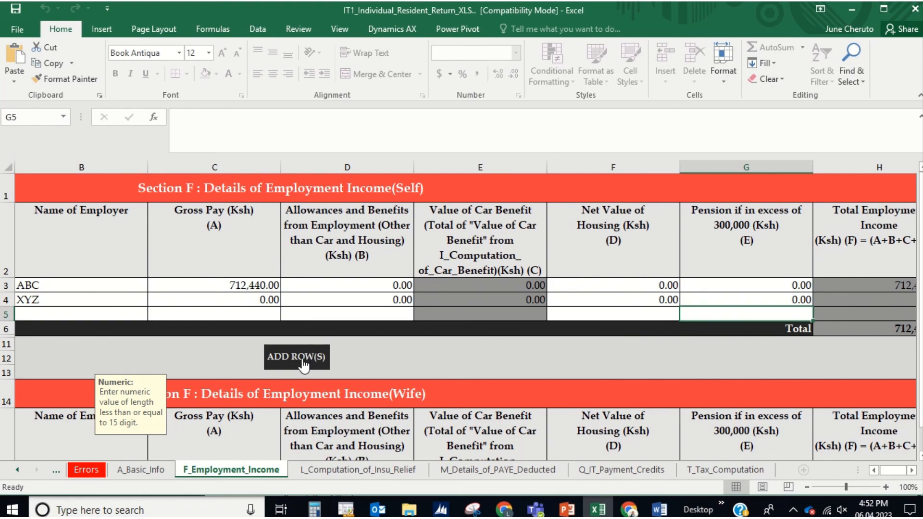
# Step: Revisit the M_Details_of_PAYE_Deducted sheet, then return to T_Tax_Computation
pyautogui.click(518, 469)
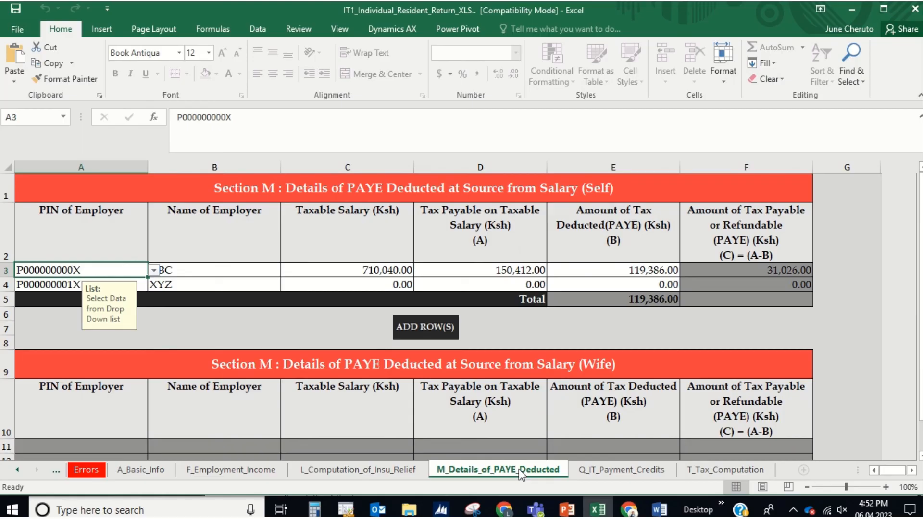
pyautogui.click(728, 468)
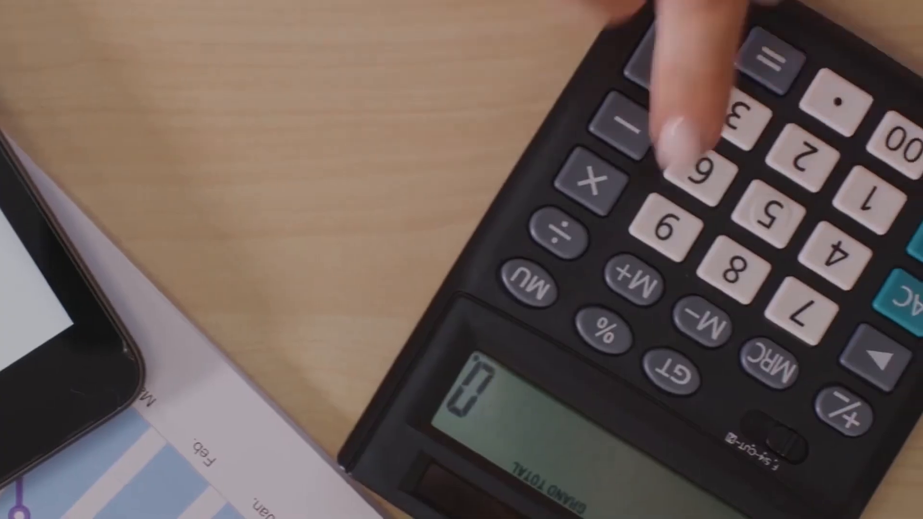